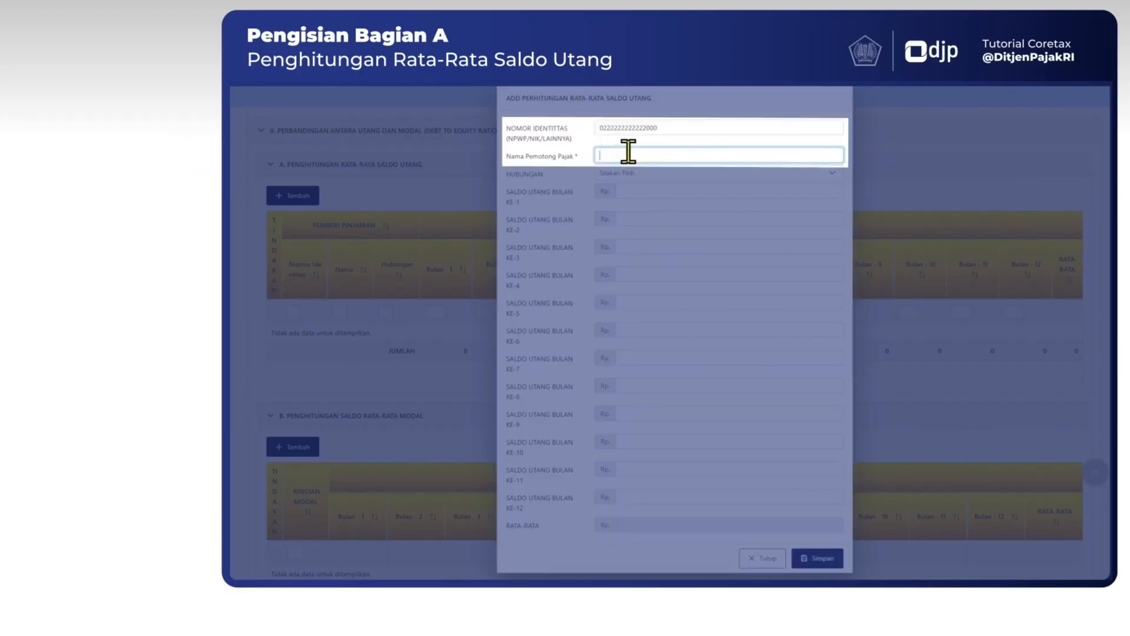
# - Enter Badan01 as the lender name in the debt balance entry and set its relationship to Independent
pyautogui.write('Badan01')
pyautogui.click(655, 172)
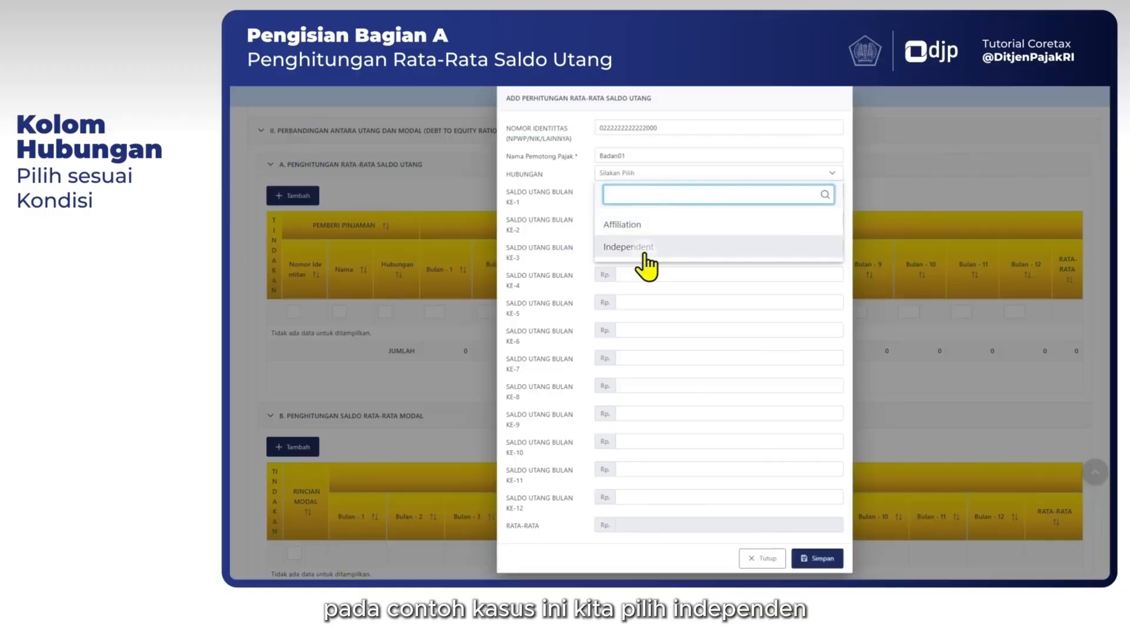
pyautogui.click(648, 246)
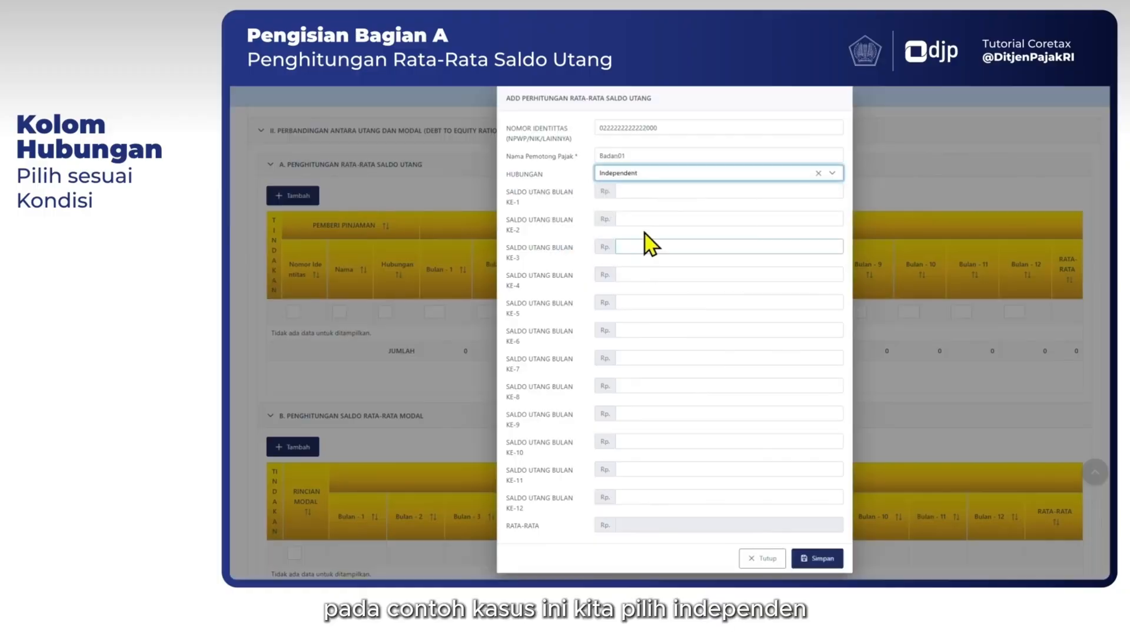
# - Fill in Badan01's debt balances for months 1 through 11 with 650.000.000 each
pyautogui.click(635, 190)
pyautogui.click(597, 105)
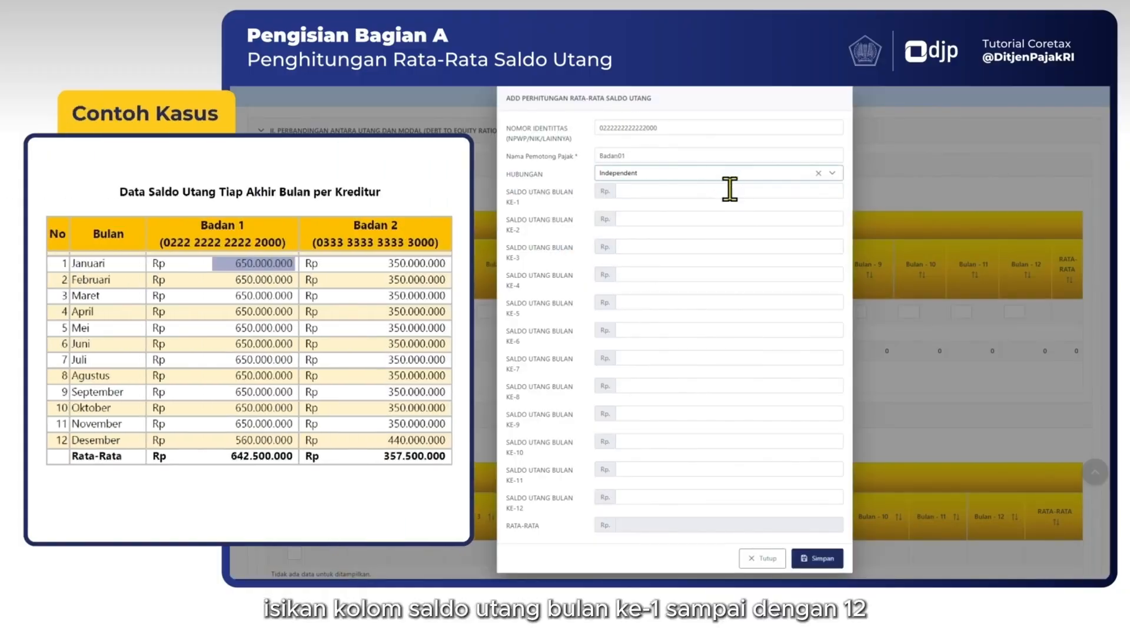
pyautogui.click(728, 193)
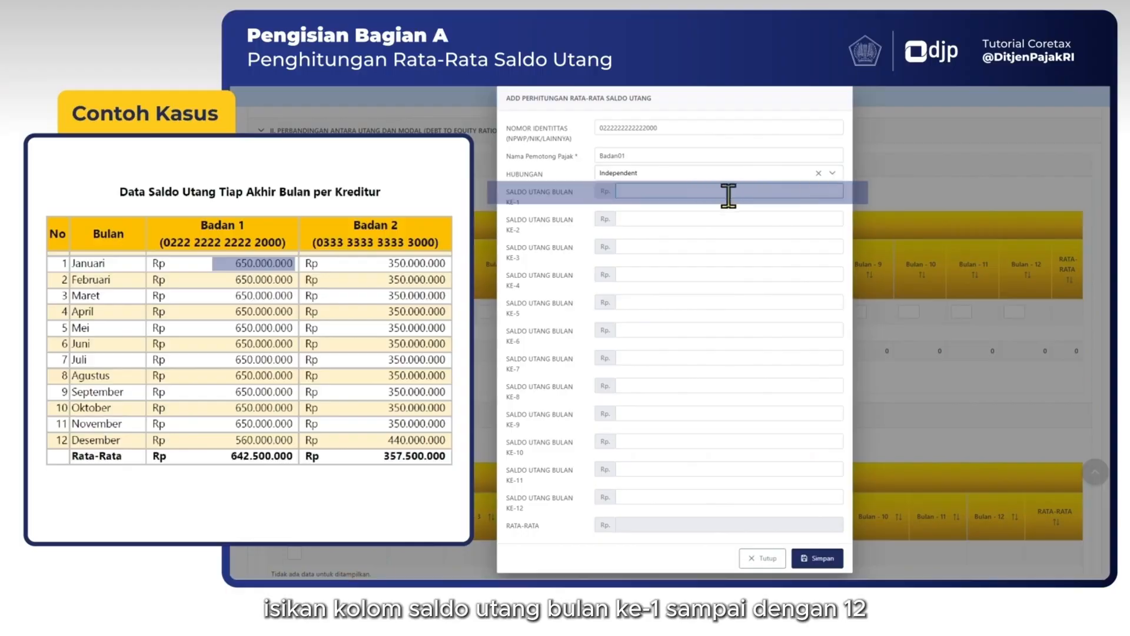
pyautogui.write('650.000.000')
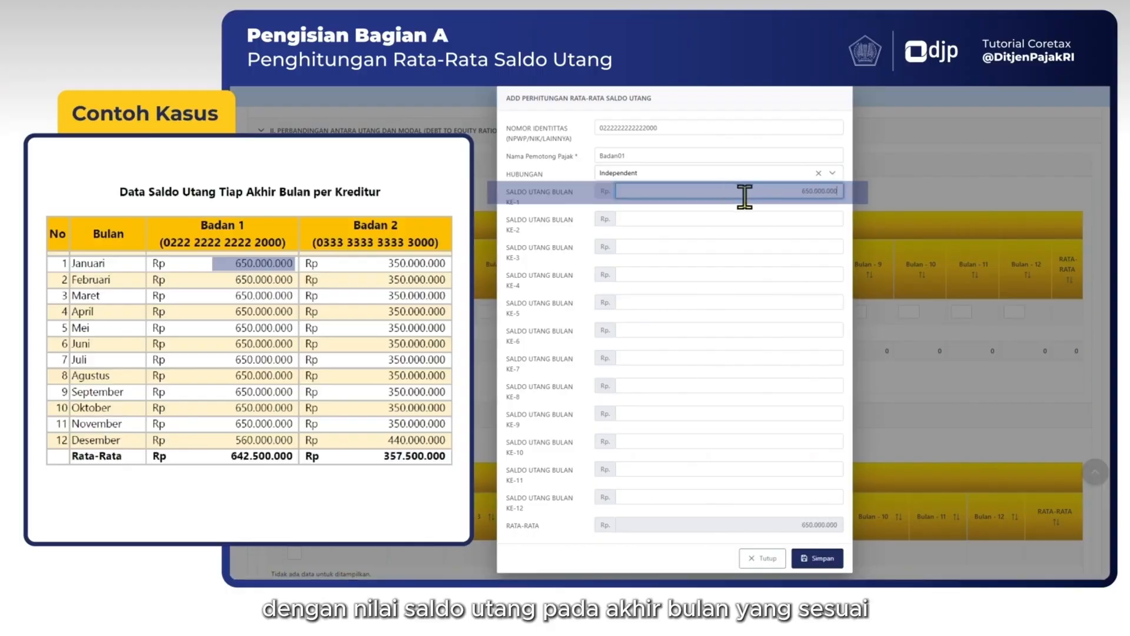
pyautogui.click(815, 217)
pyautogui.write('650000000')
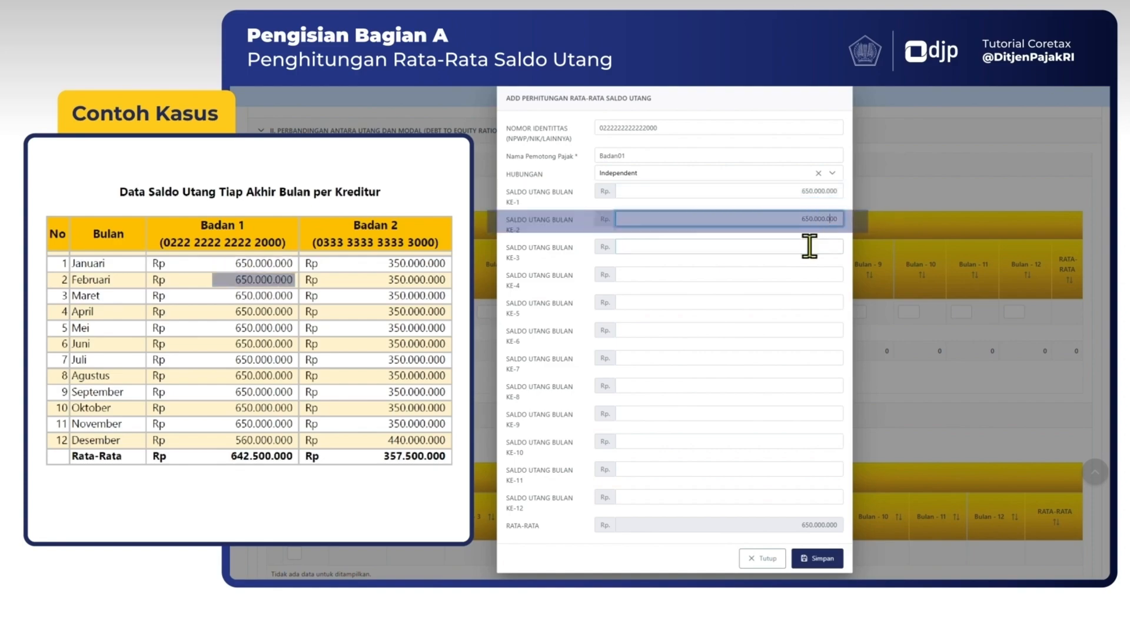
pyautogui.click(809, 246)
pyautogui.write('650000000')
pyautogui.click(809, 274)
pyautogui.write('650000000')
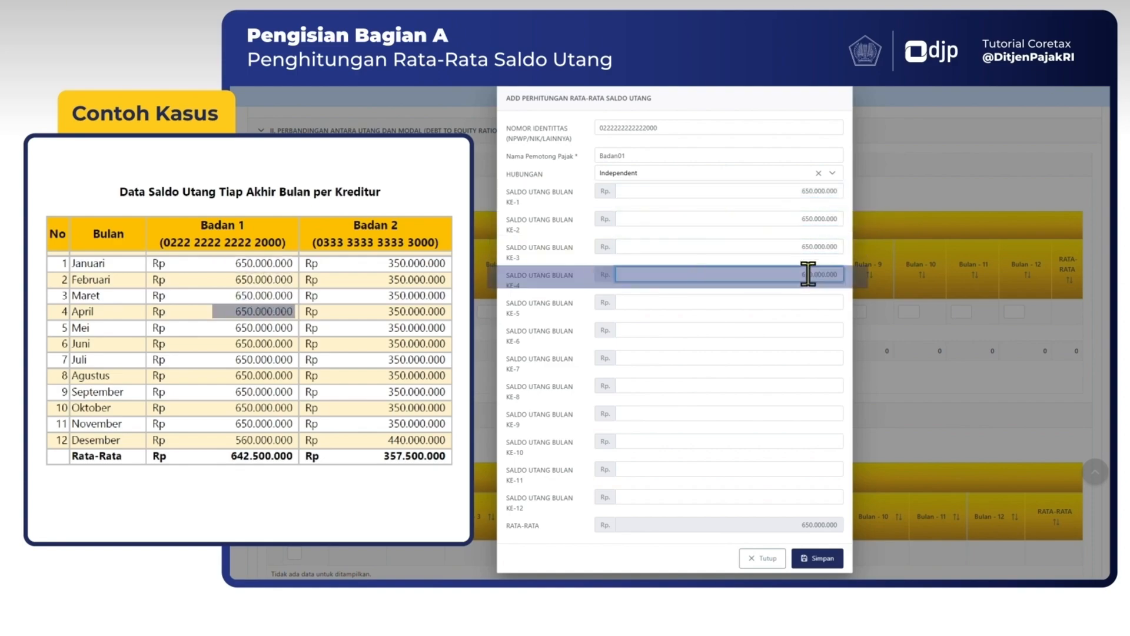
pyautogui.click(811, 303)
pyautogui.write('650000000')
pyautogui.click(815, 329)
pyautogui.write('650000000')
pyautogui.click(812, 357)
pyautogui.write('650000000')
pyautogui.click(810, 385)
pyautogui.write('650000000')
pyautogui.click(810, 413)
pyautogui.write('650000000')
pyautogui.click(810, 441)
pyautogui.write('650000000')
pyautogui.click(812, 469)
pyautogui.write('650000000')
# - Set Badan01's month 12 debt balance to 560.000.000 and save the entry
pyautogui.click(809, 497)
pyautogui.write('56.000.000')
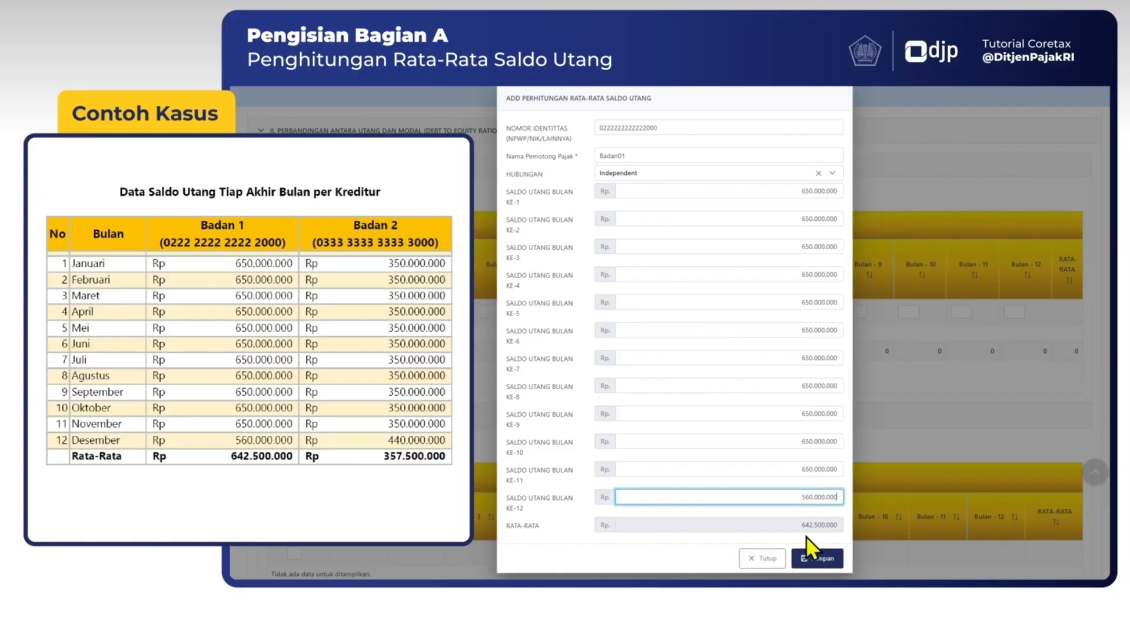
pyautogui.click(815, 558)
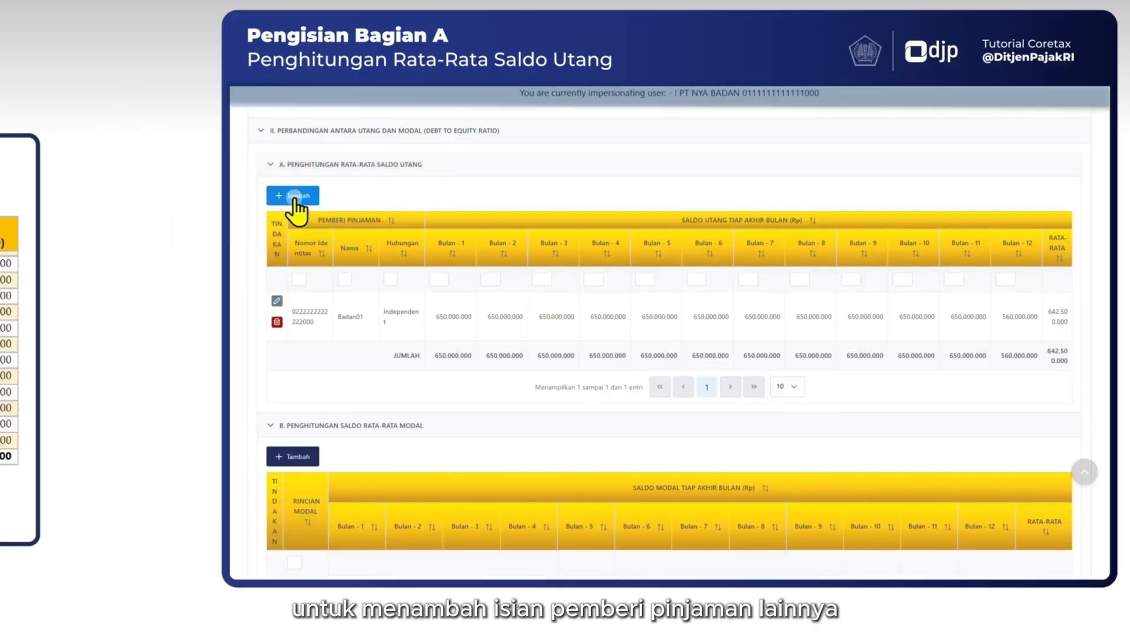
# - Add a second lender to the average debt table with its tax identity number, the name Badan02 and the relationship Independent
pyautogui.click(294, 197)
pyautogui.click(618, 127)
pyautogui.write('0333333333333000')
pyautogui.click(638, 154)
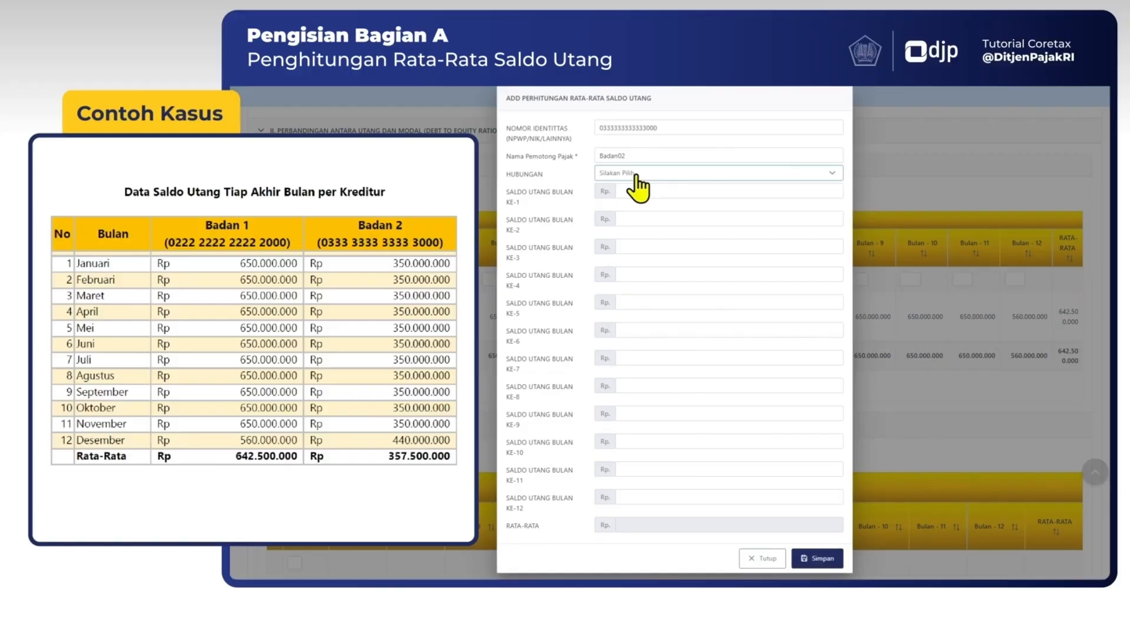
pyautogui.write('Badan02')
pyautogui.click(706, 172)
pyautogui.click(661, 181)
# - Enter Badan02's debt balances as 350.000.000 for months 1 through 11 and 440.000.000 for month 12, and save the entry
pyautogui.click(665, 190)
pyautogui.write('350000000')
pyautogui.click(767, 217)
pyautogui.write('350000000\t350000000\t350000000\t350000000\t350000000\t350000000\t350000000\t350000000\t350000000\t350000000\t440000000')
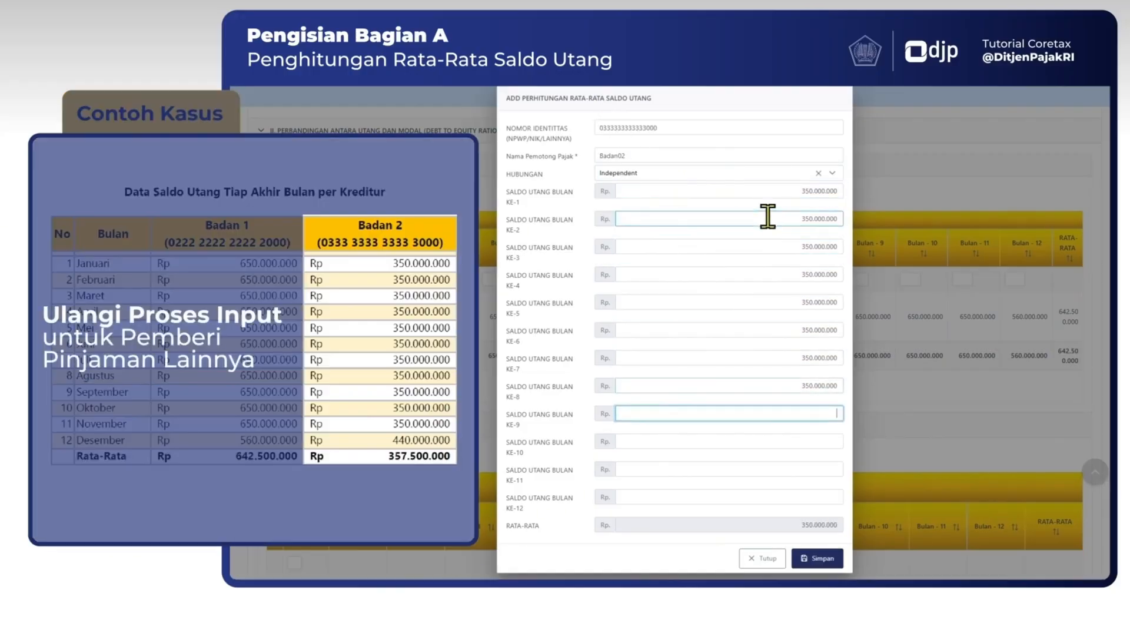
pyautogui.click(818, 558)
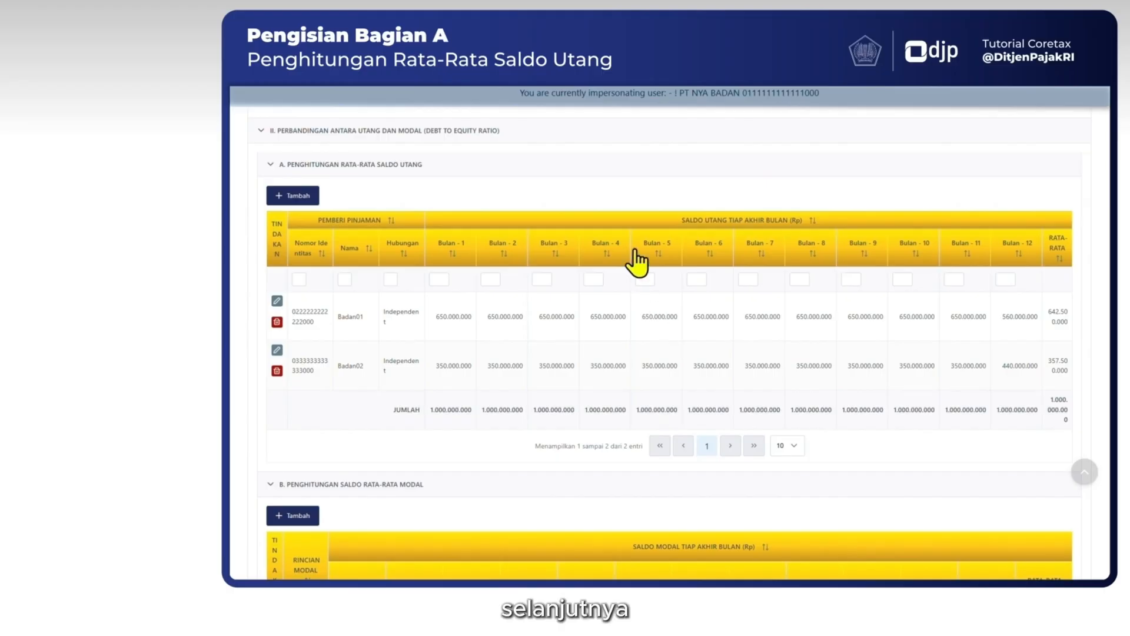
# - Start a new average capital balance entry in part B with the capital detail Modal Saham
pyautogui.scroll(-5, 530, 154)
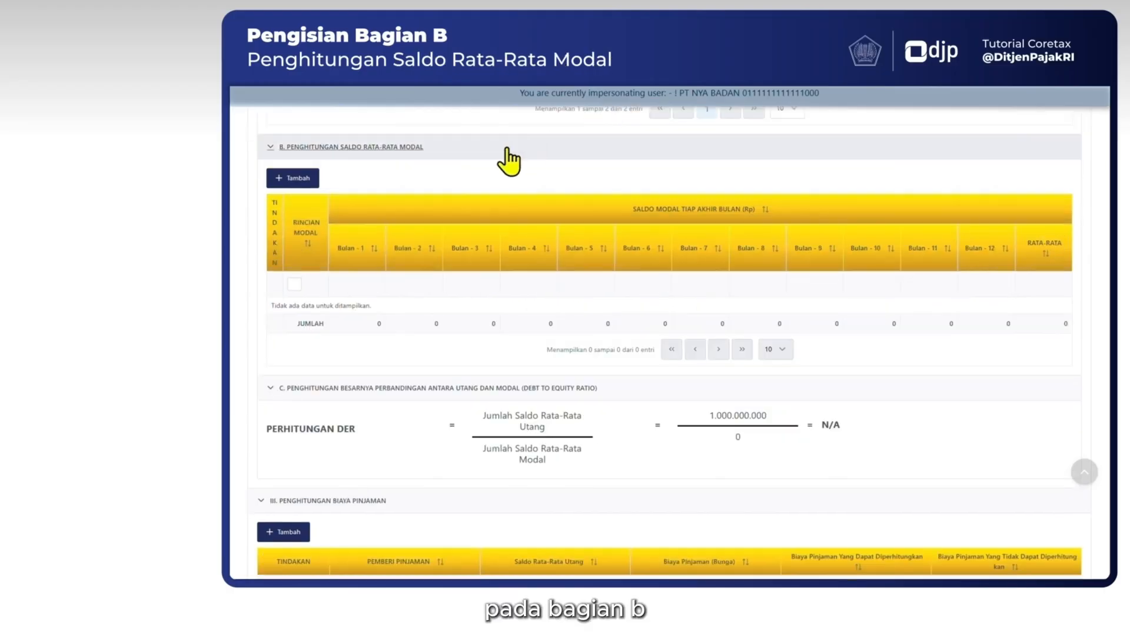
pyautogui.click(294, 178)
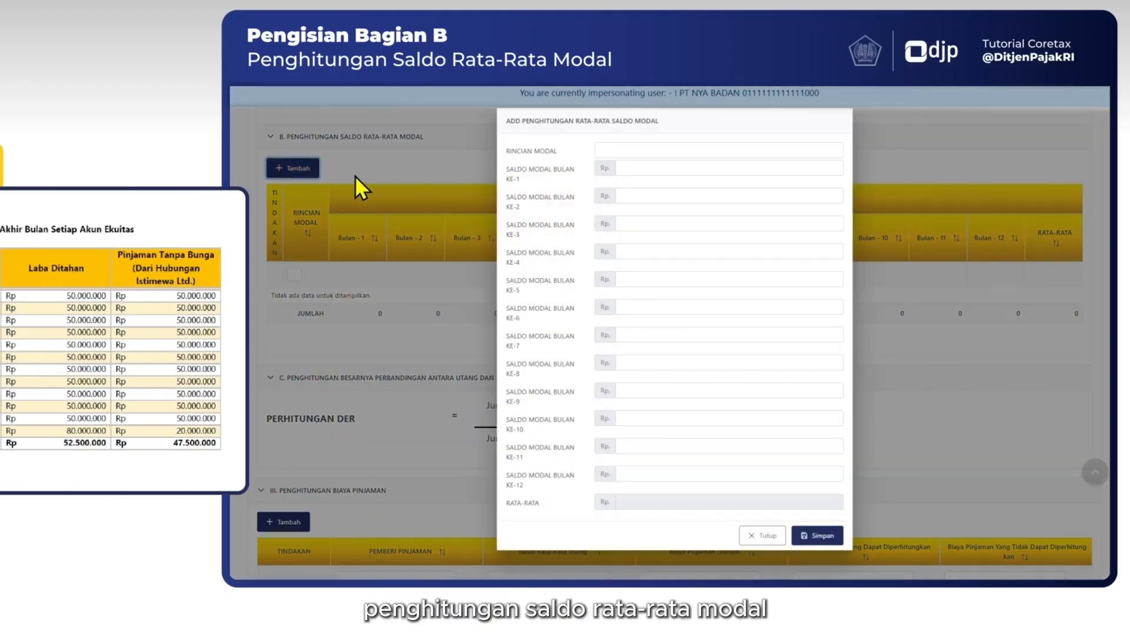
pyautogui.write('Modal Saham')
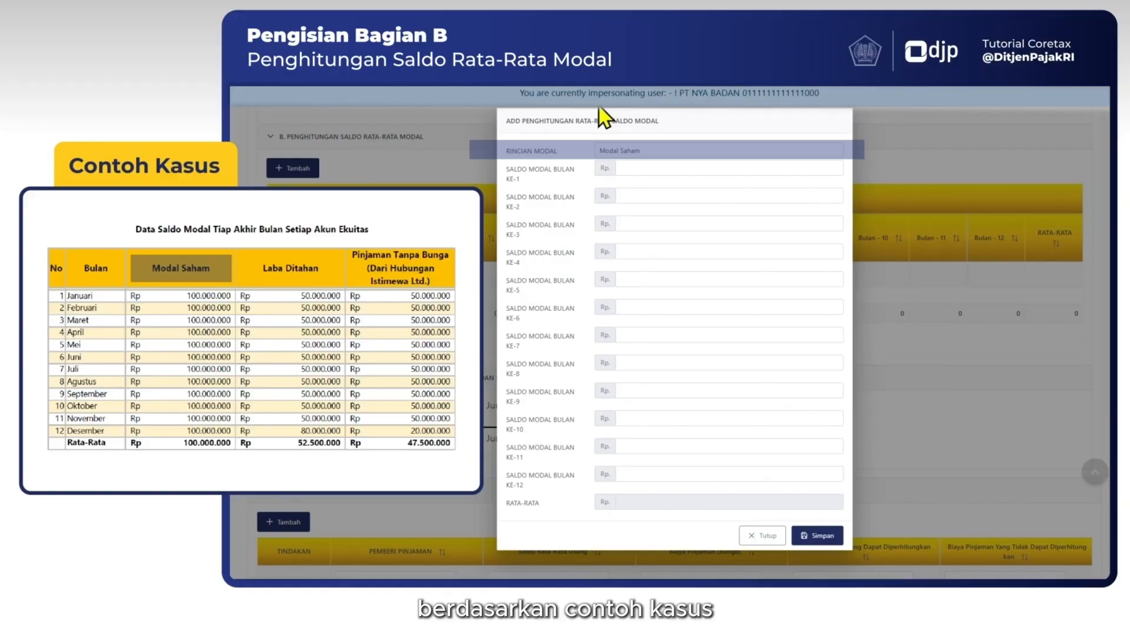
# - Fill in the Modal Saham balances for months 1 through 12 with 100.000.000 each and save the entry
pyautogui.click(653, 169)
pyautogui.write('100000000')
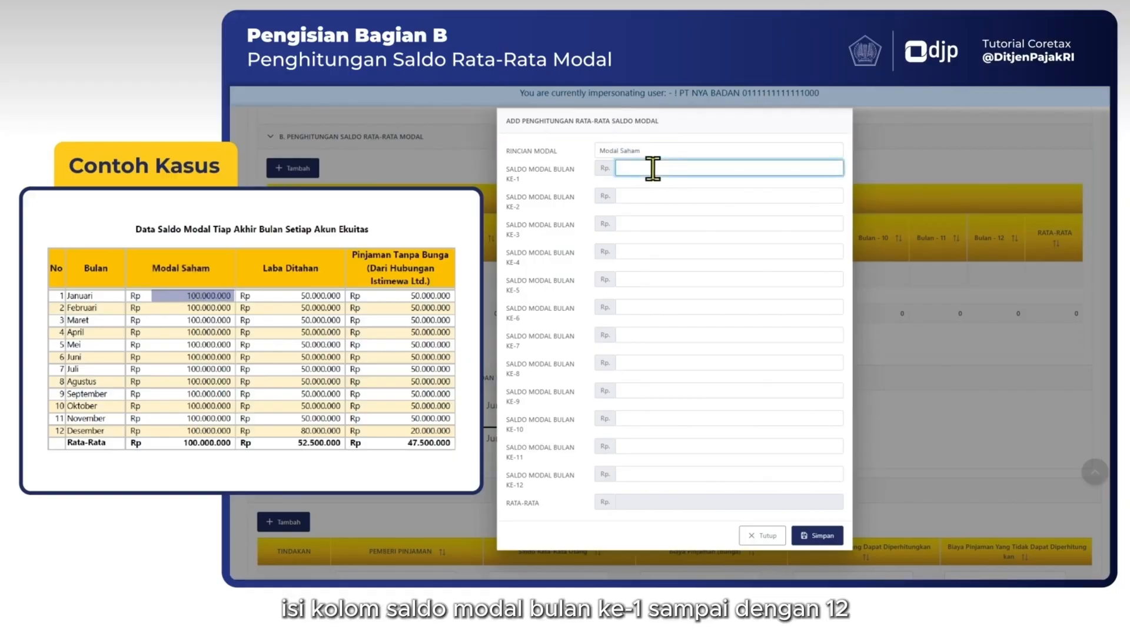
pyautogui.write('100000000')
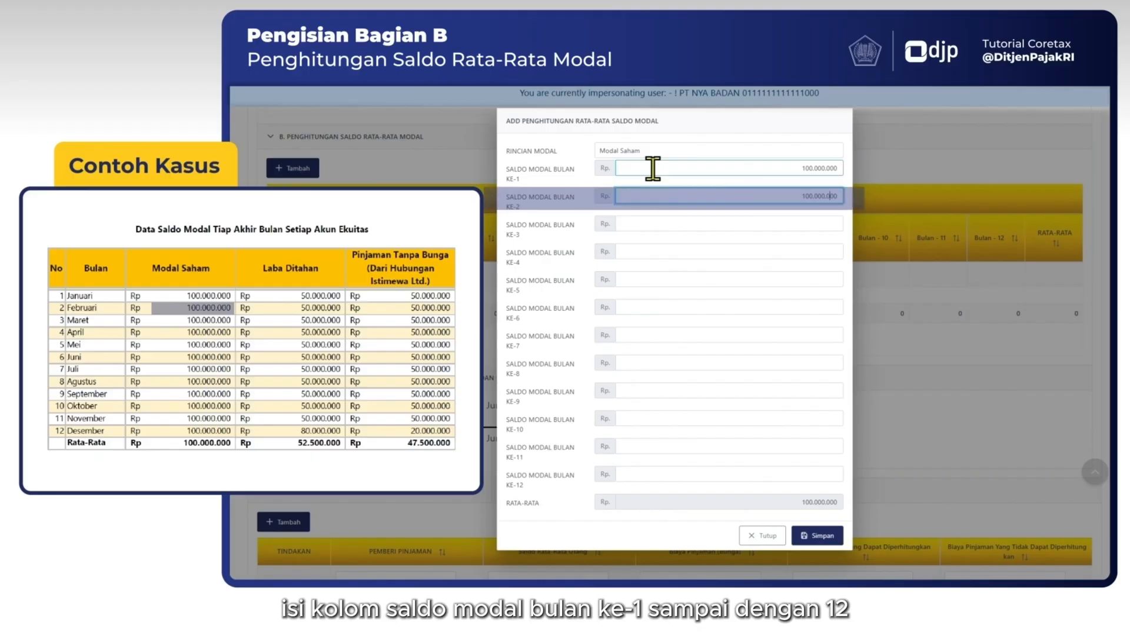
pyautogui.press('Tab')
pyautogui.write('100000000')
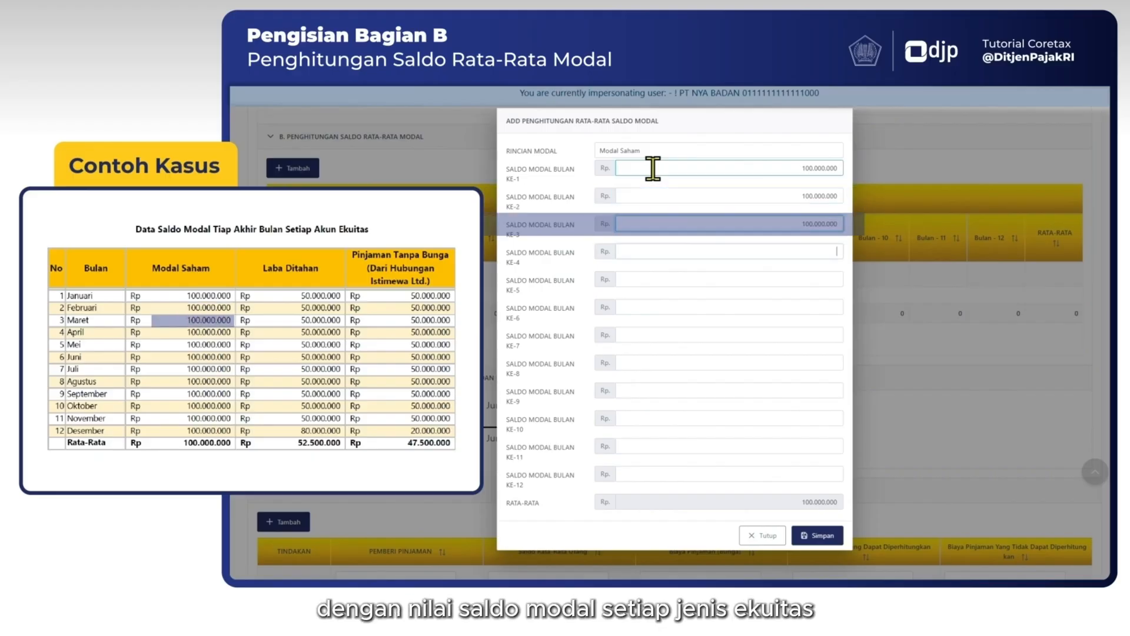
pyautogui.press('Tab')
pyautogui.write('100000000')
pyautogui.press('Tab')
pyautogui.write('100000000')
pyautogui.press('Tab')
pyautogui.write('100000000')
pyautogui.press('Tab')
pyautogui.write('100000000')
pyautogui.press('Tab')
pyautogui.write('100000000')
pyautogui.press('Tab')
pyautogui.write('100000000')
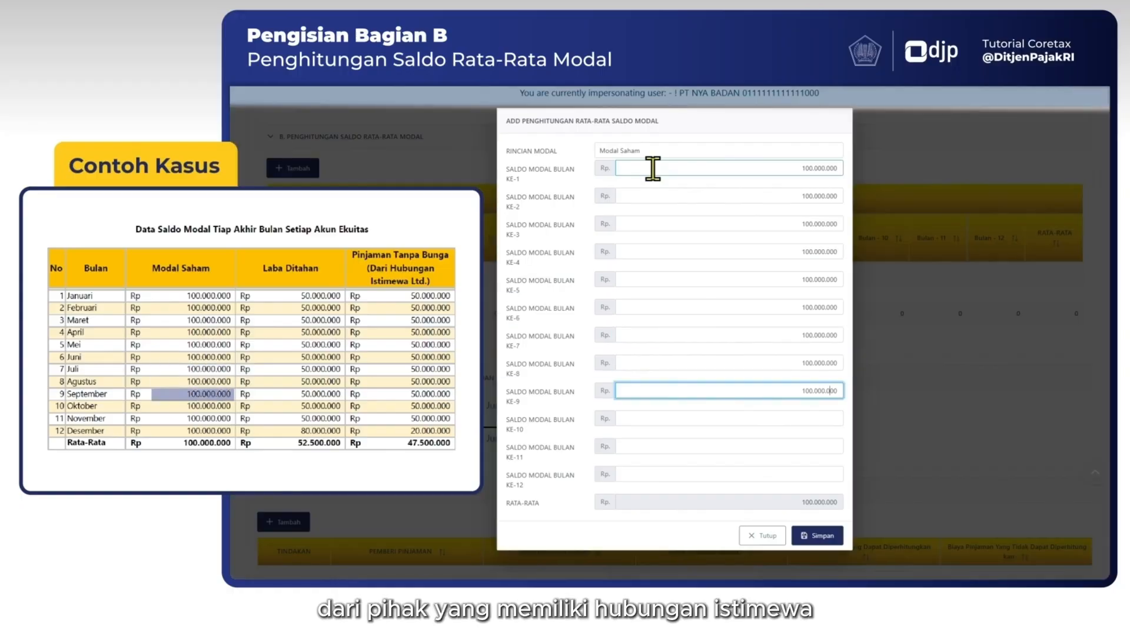
pyautogui.press('Tab')
pyautogui.write('100000000')
pyautogui.press('Tab')
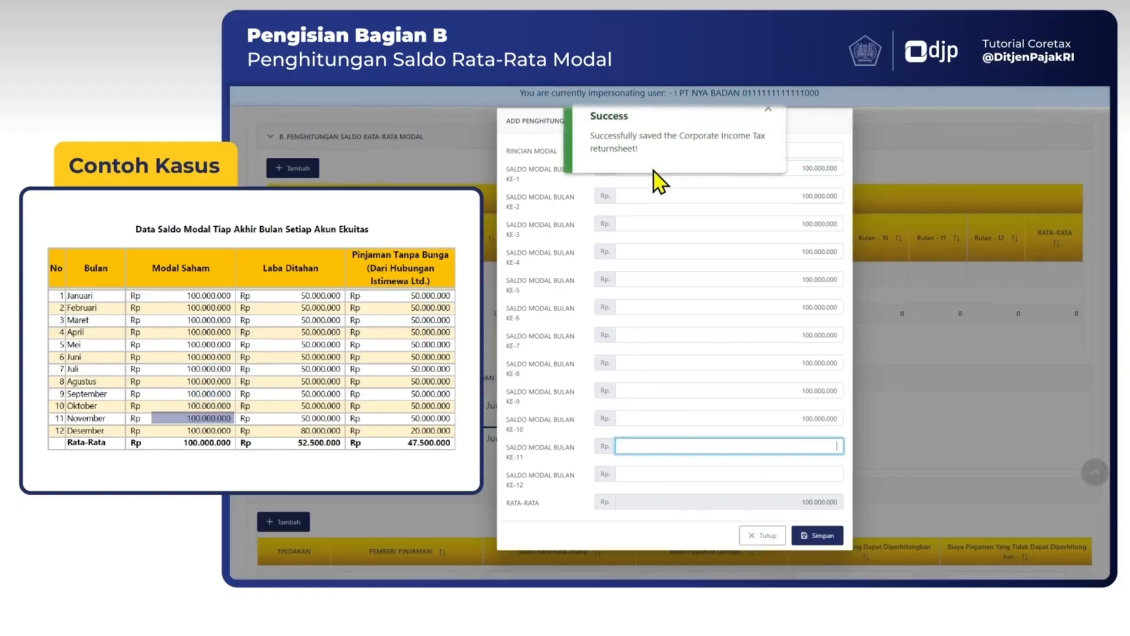
pyautogui.write('100000000')
pyautogui.press('Tab')
pyautogui.write('100000000')
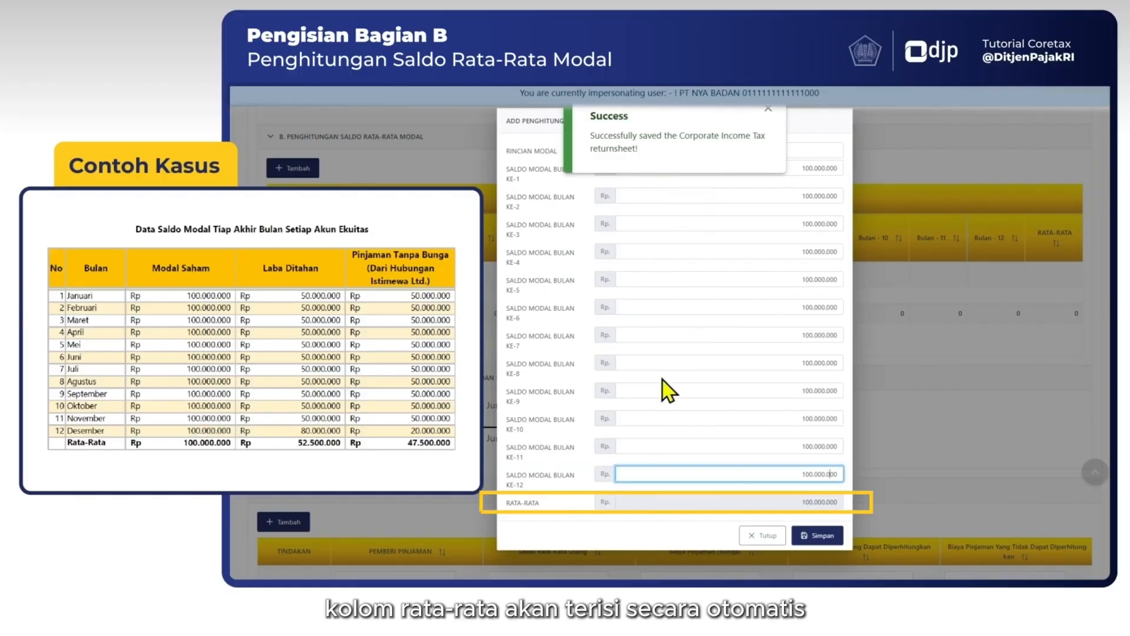
pyautogui.click(807, 534)
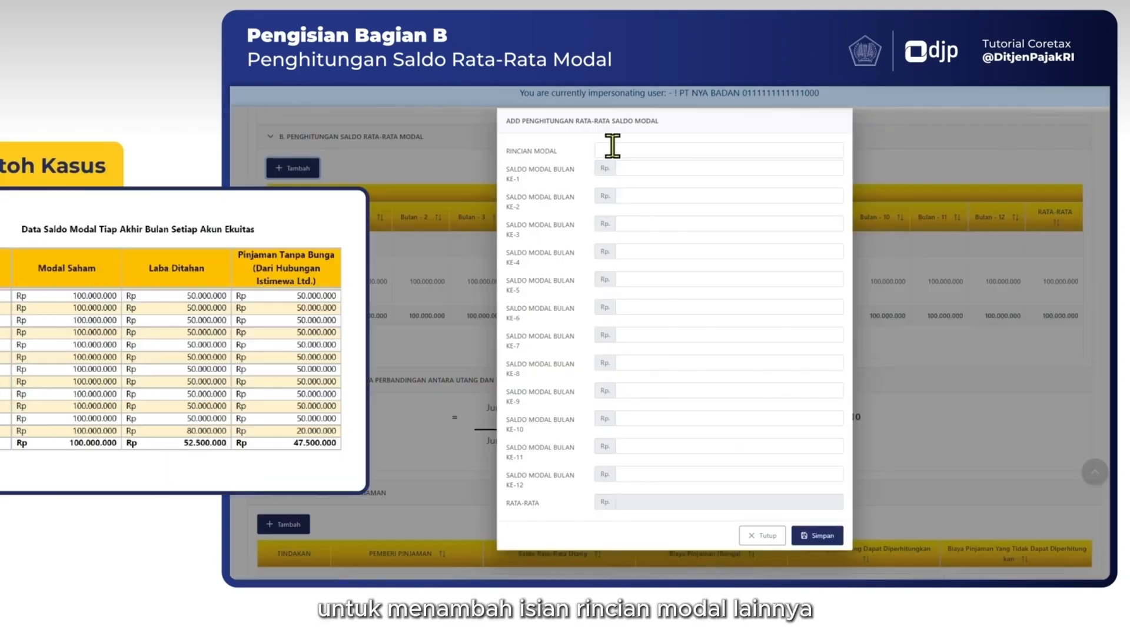
# - Enter Laba Ditahan as the capital detail of another average capital balance entry
pyautogui.click(612, 148)
pyautogui.write('La')
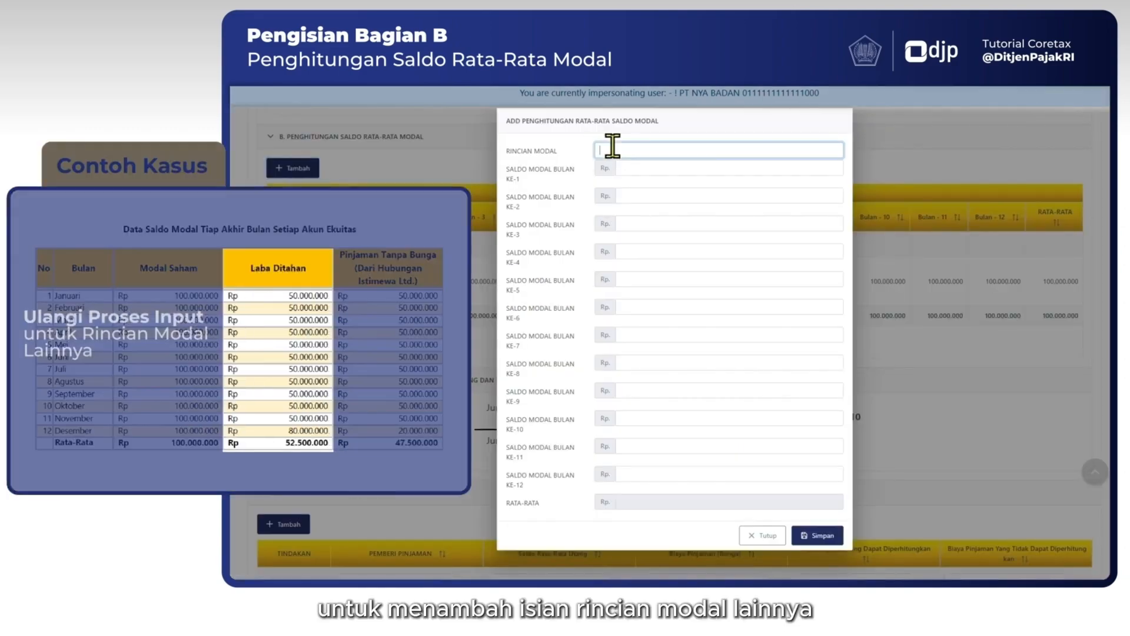
pyautogui.write('ba Di')
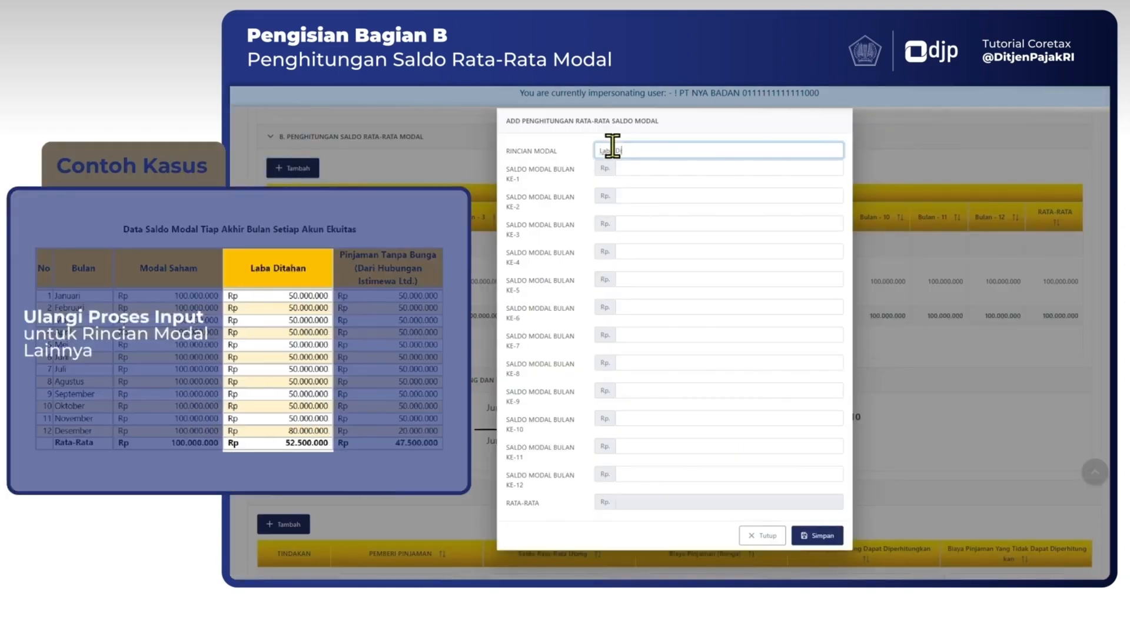
pyautogui.write('tahan')
# - Fill in the Laba Ditahan balances for months 1 through 11 with 50.000.000 each
pyautogui.click(656, 170)
pyautogui.write('50000000')
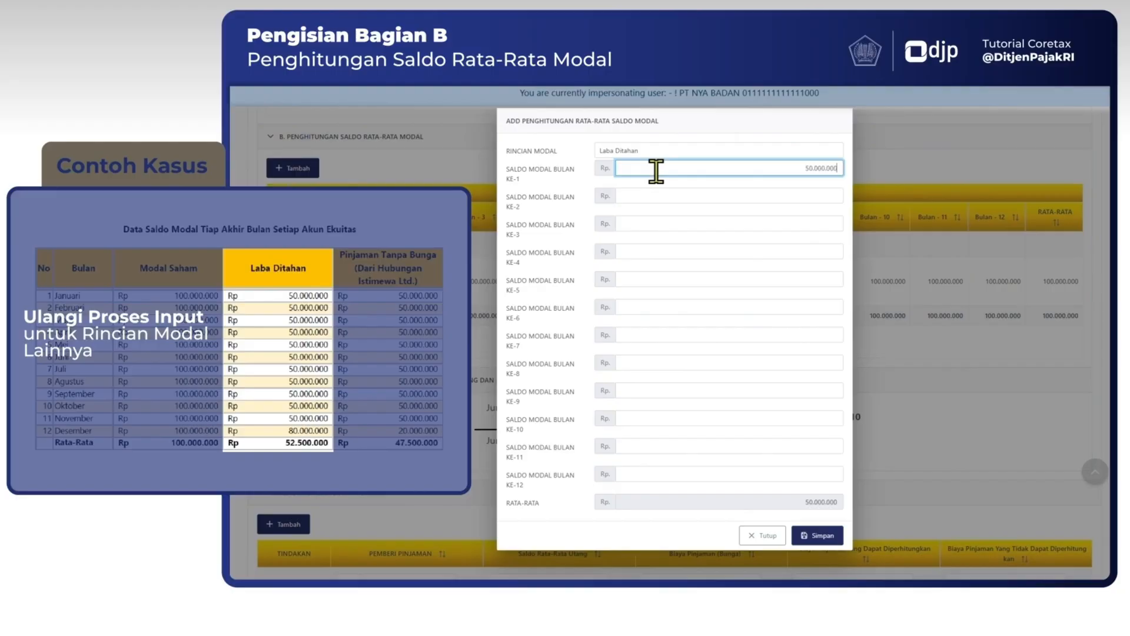
pyautogui.hotkey('ctrl', 'a')
pyautogui.hotkey('ctrl', 'c')
pyautogui.click(714, 201)
pyautogui.hotkey('ctrl', 'v')
pyautogui.press('Tab')
pyautogui.hotkey('ctrl', 'v')
pyautogui.press('Tab')
pyautogui.hotkey('ctrl', 'v')
pyautogui.press('Tab')
pyautogui.hotkey('ctrl', 'v')
pyautogui.press('Tab')
pyautogui.hotkey('ctrl', 'v')
pyautogui.press('Tab')
pyautogui.hotkey('ctrl', 'v')
pyautogui.press('Tab')
pyautogui.hotkey('ctrl', 'v')
pyautogui.press('Tab')
pyautogui.hotkey('ctrl', 'v')
pyautogui.press('Tab')
pyautogui.hotkey('ctrl', 'v')
pyautogui.press('Tab')
pyautogui.hotkey('ctrl', 'v')
# - Set the month 12 Laba Ditahan balance to 80.000.000 and save the entry
pyautogui.press('Tab')
pyautogui.write('80000000')
pyautogui.click(816, 536)
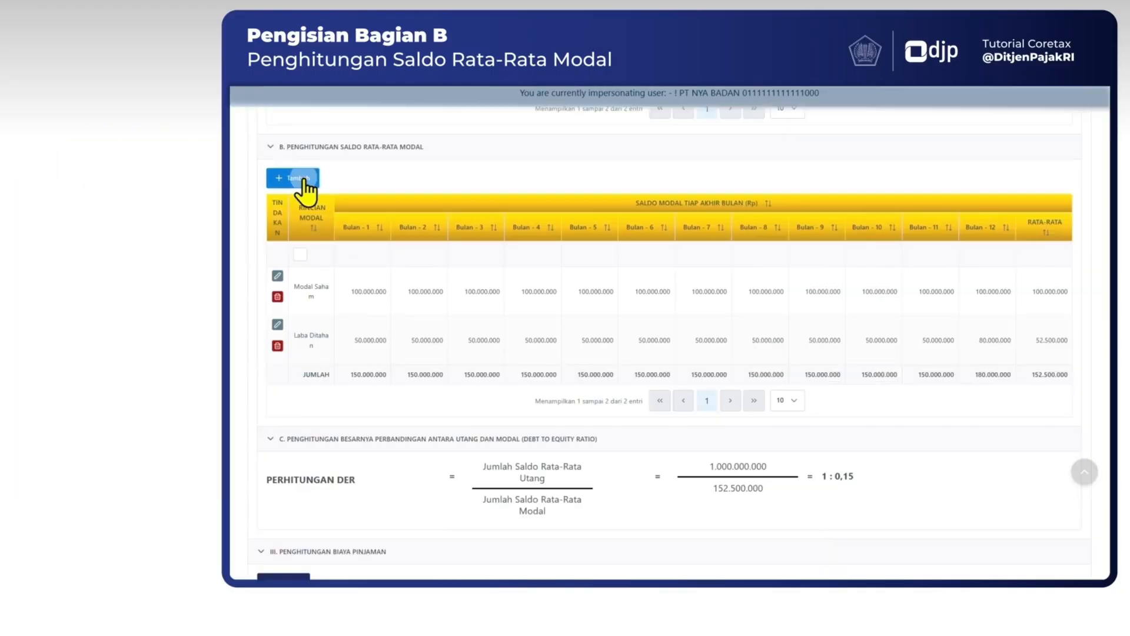
# - Add a third capital balance entry with the detail Pinjaman Tanpa Bunga dari Hubungan Istimewa Ltd
pyautogui.click(302, 172)
pyautogui.click(635, 149)
pyautogui.write('Pinjaman Tanpa Bunga dari Hubungan Istimewa Ltd')
# - Fill in the interest-free loan's capital balances for months 1 through 11 with 50.000.000 each
pyautogui.click(669, 171)
pyautogui.write('5')
pyautogui.click(654, 200)
pyautogui.hotkey('ctrl', 'v')
pyautogui.press('Tab')
pyautogui.hotkey('ctrl', 'v')
pyautogui.press('Tab')
pyautogui.hotkey('ctrl', 'v')
pyautogui.press('Tab')
pyautogui.hotkey('ctrl', 'v')
pyautogui.press('Tab')
pyautogui.hotkey('ctrl', 'v')
pyautogui.press('Tab')
pyautogui.hotkey('ctrl', 'v')
pyautogui.press('Tab')
pyautogui.hotkey('ctrl', 'v')
pyautogui.press('Tab')
pyautogui.hotkey('ctrl', 'v')
pyautogui.press('Tab')
pyautogui.hotkey('ctrl', 'v')
pyautogui.press('Tab')
pyautogui.hotkey('ctrl', 'v')
pyautogui.press('Tab')
pyautogui.hotkey('ctrl', 'v')
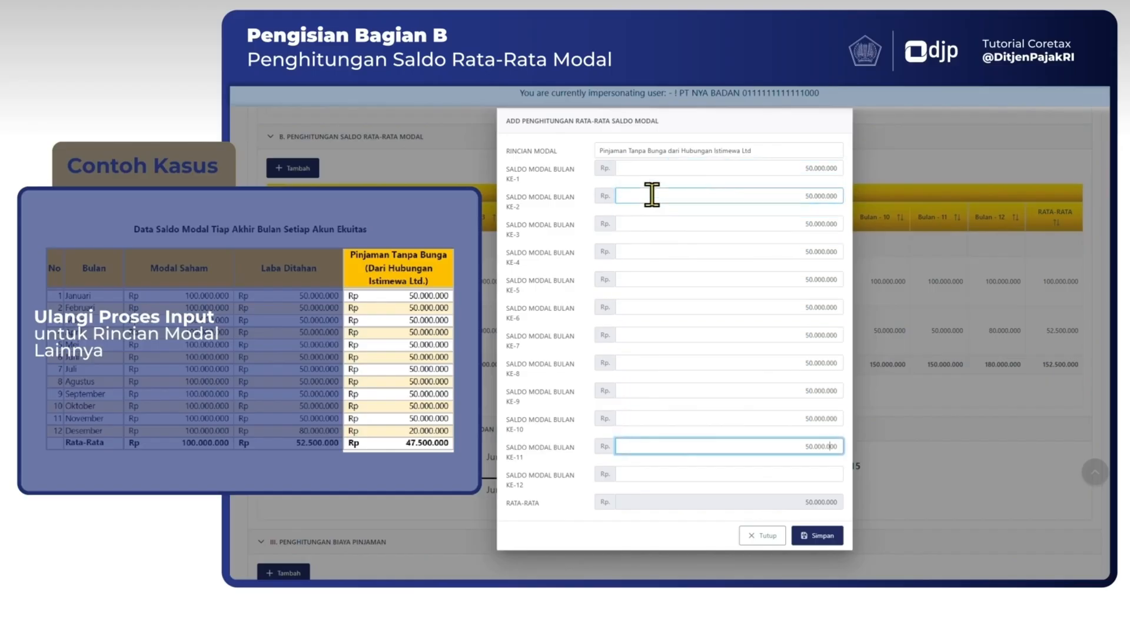
# - Set the interest-free loan's month 12 balance to 20.000.000 and save the entry
pyautogui.press('Tab')
pyautogui.write('20000000')
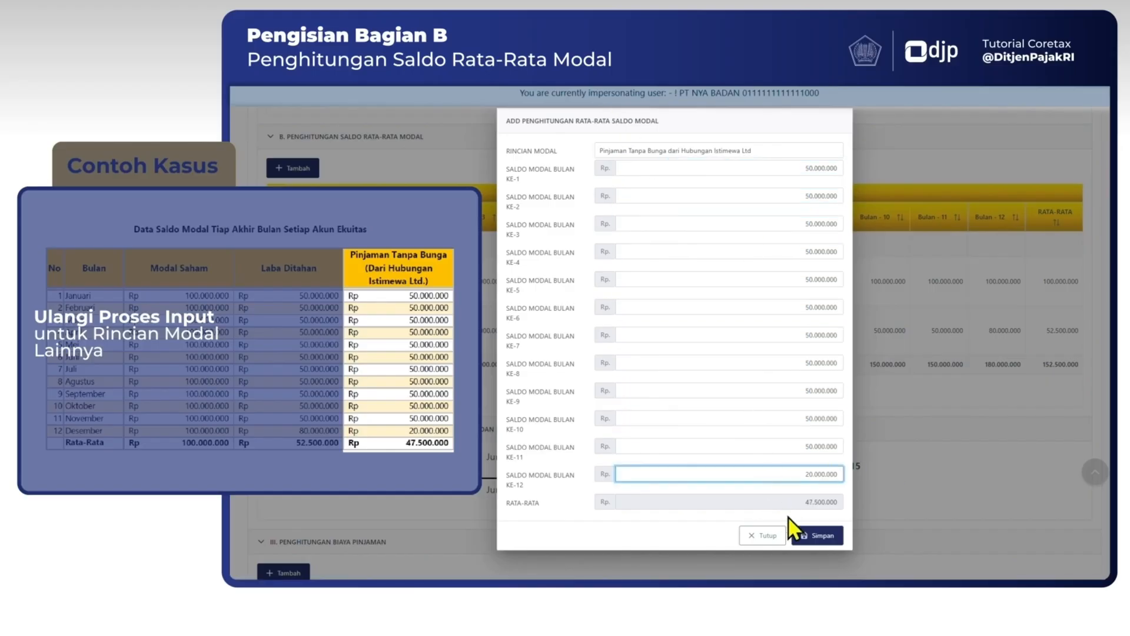
pyautogui.click(816, 536)
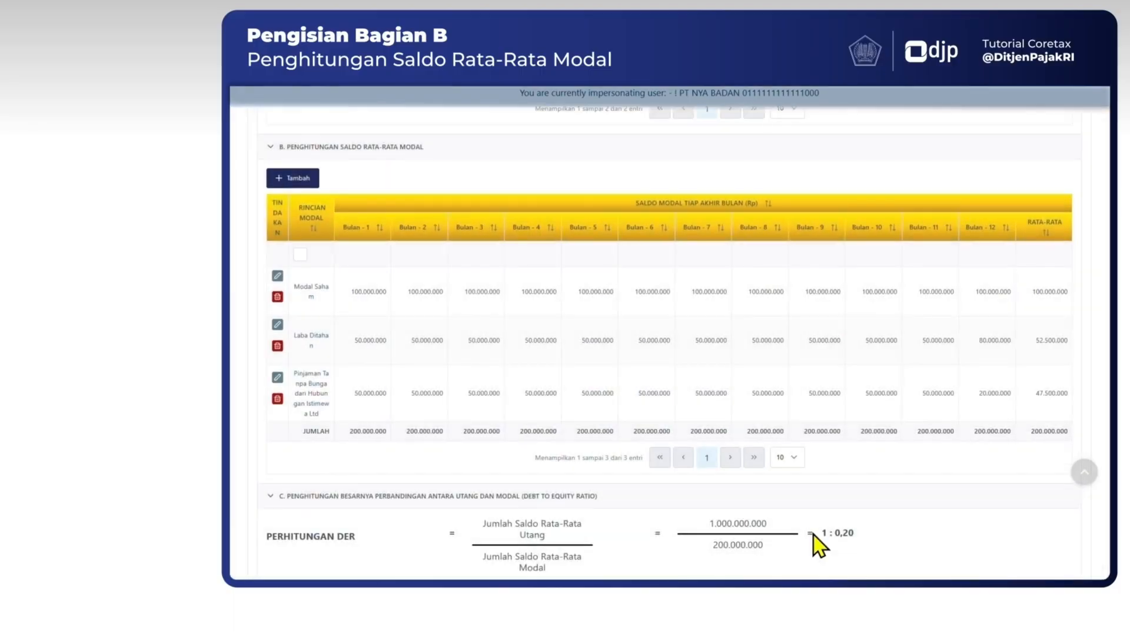
# - Start a new borrowing cost entry in section III with Badan01 as the lender
pyautogui.scroll(-5, 474, 313)
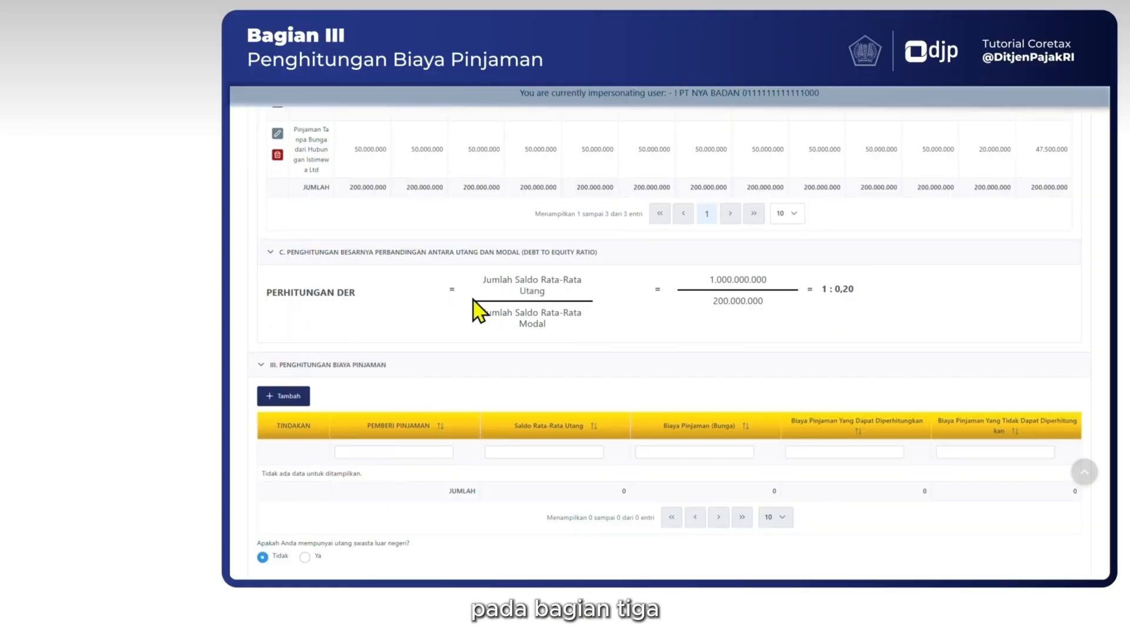
pyautogui.scroll(-2, 383, 312)
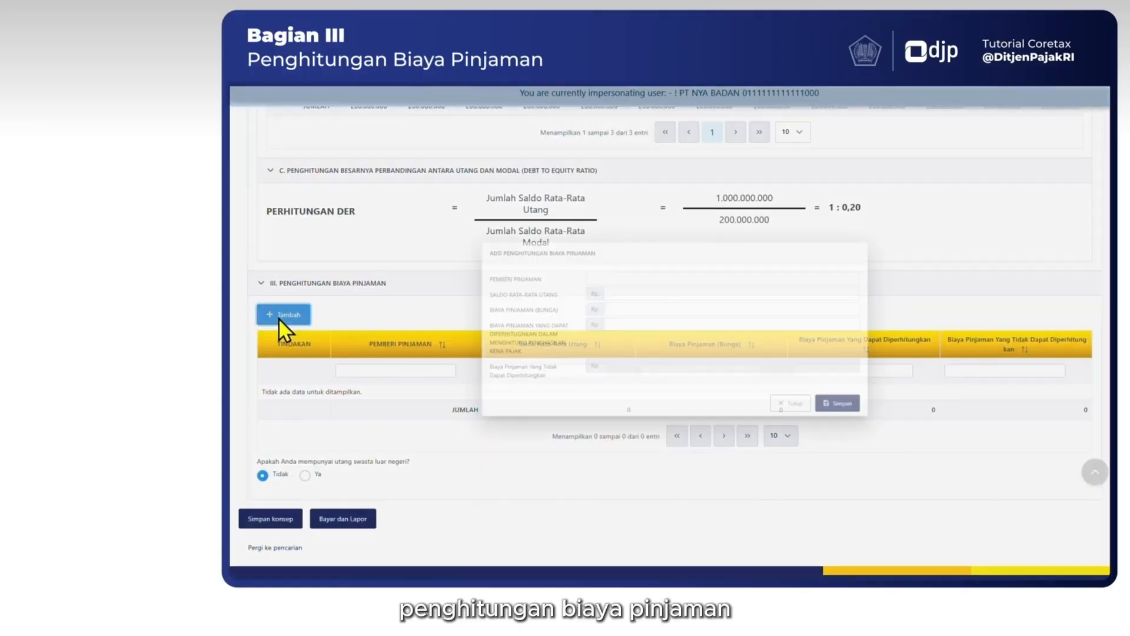
pyautogui.click(279, 317)
pyautogui.click(587, 265)
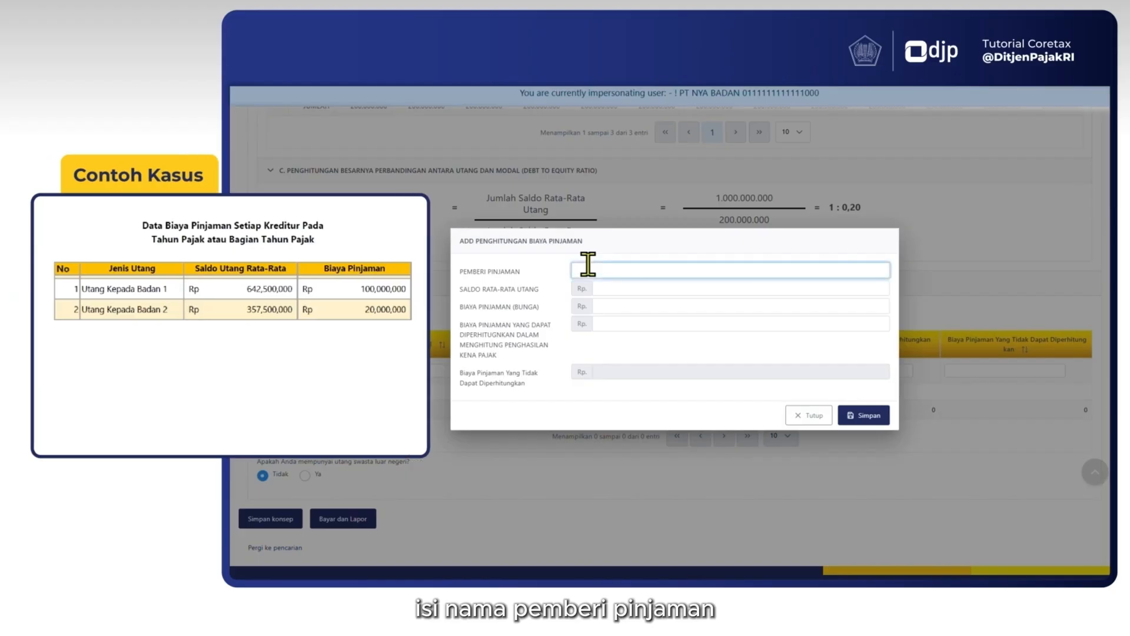
pyautogui.write('Badan 1')
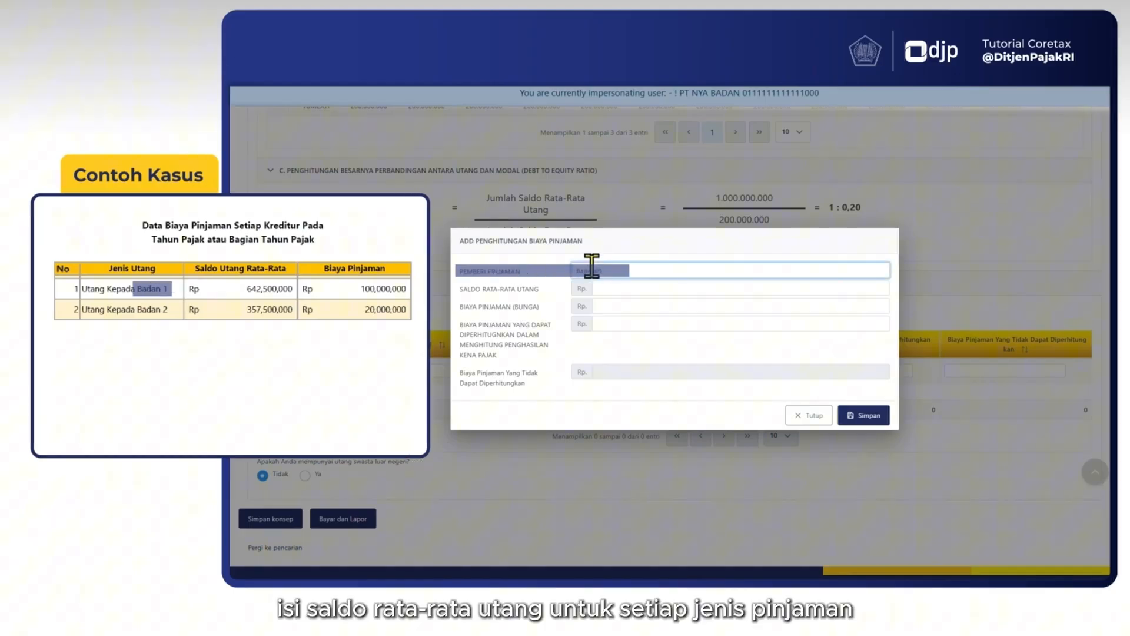
# - Set Badan01's average debt balance in the borrowing cost entry to 642.500.000
pyautogui.click(623, 287)
pyautogui.write('642')
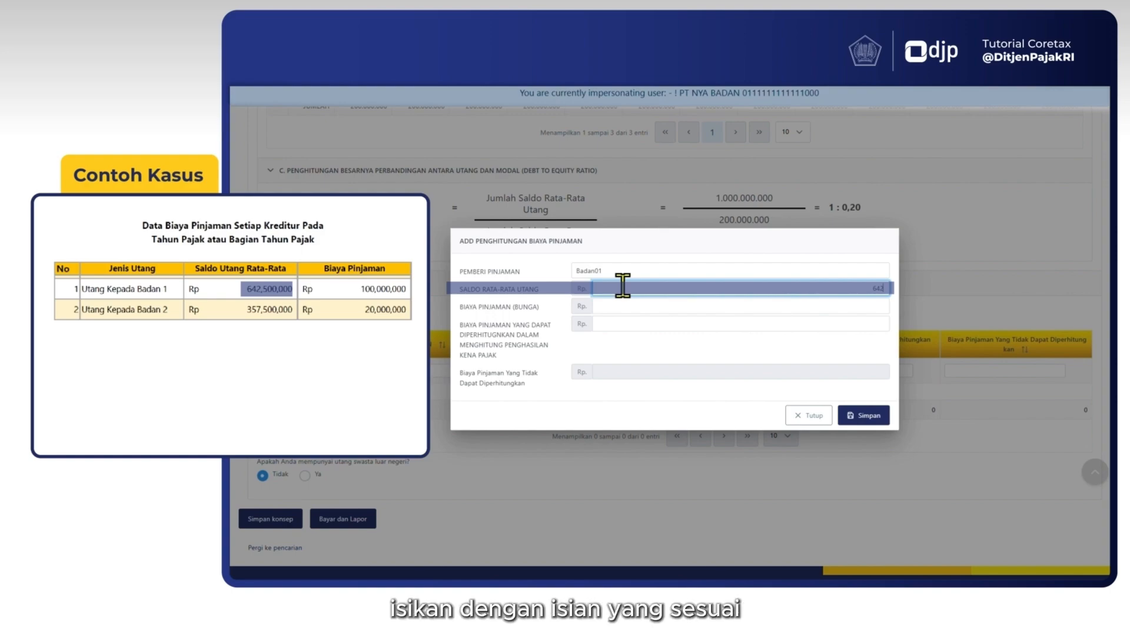
pyautogui.write('5000000')
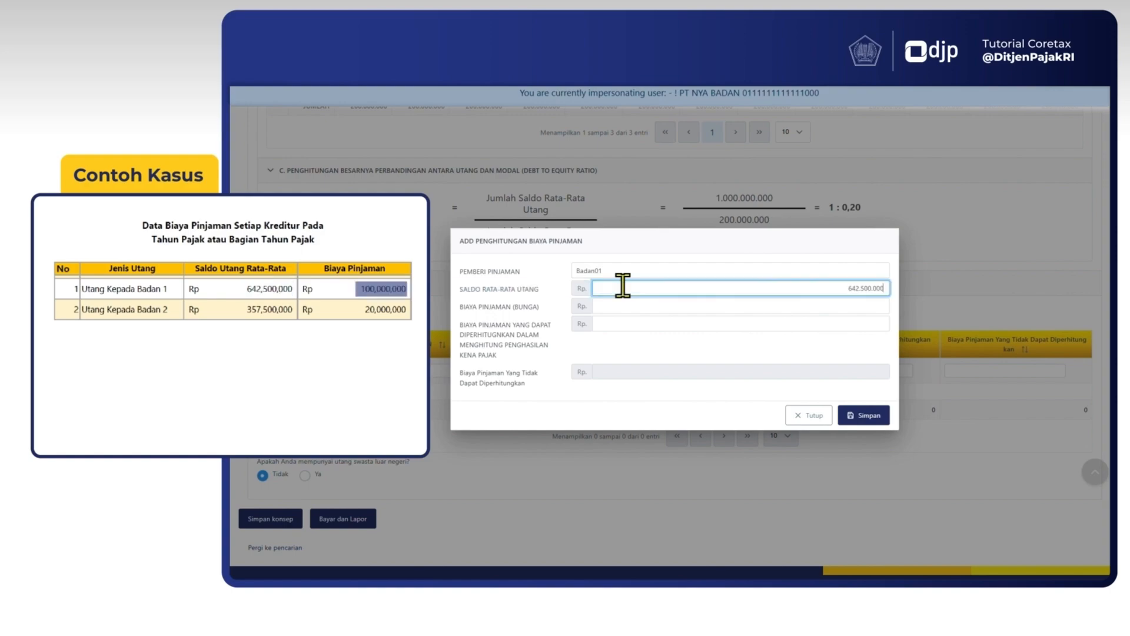
# - Set Badan01's borrowing cost (interest) to 100.000.000 and its deductible borrowing cost to 80.000.000, and save the entry
pyautogui.press('Tab')
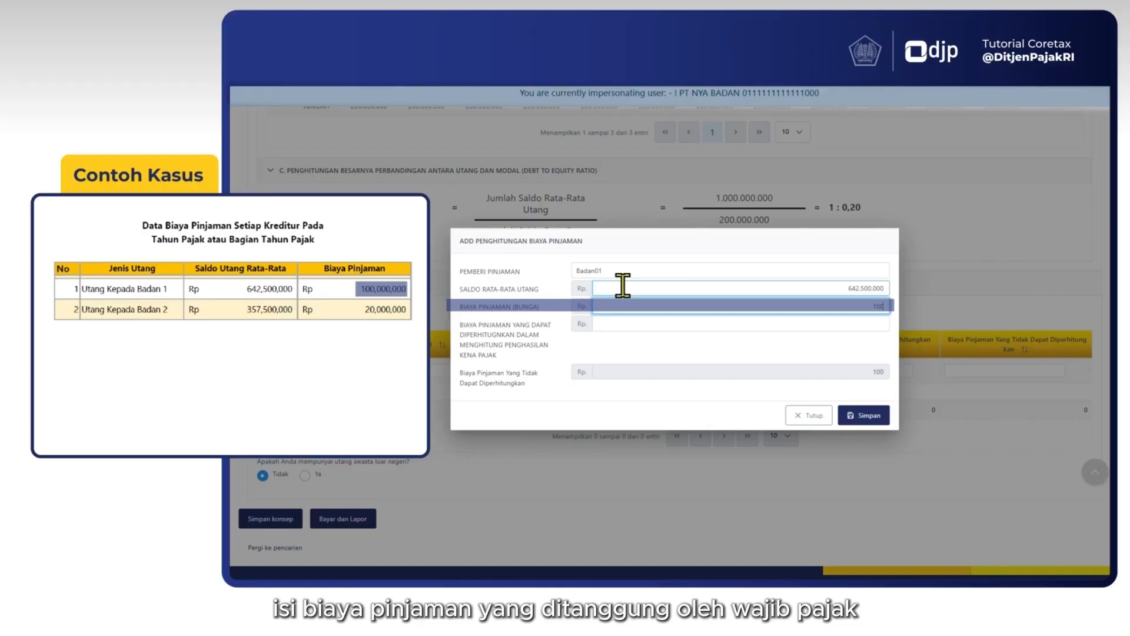
pyautogui.write('100.000.000')
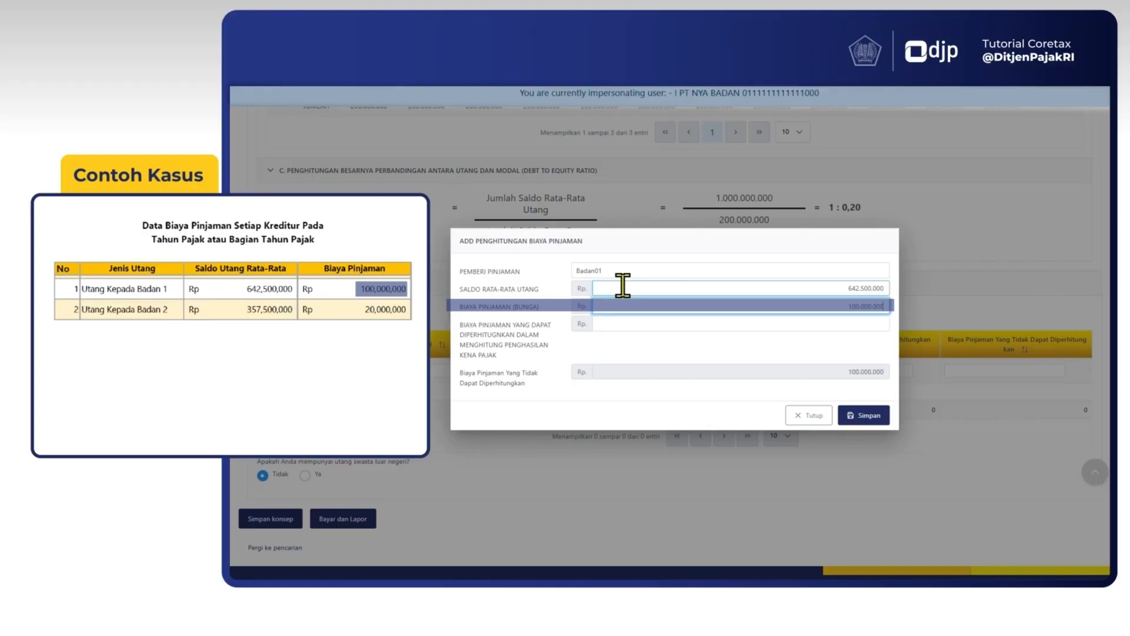
pyautogui.press('Tab')
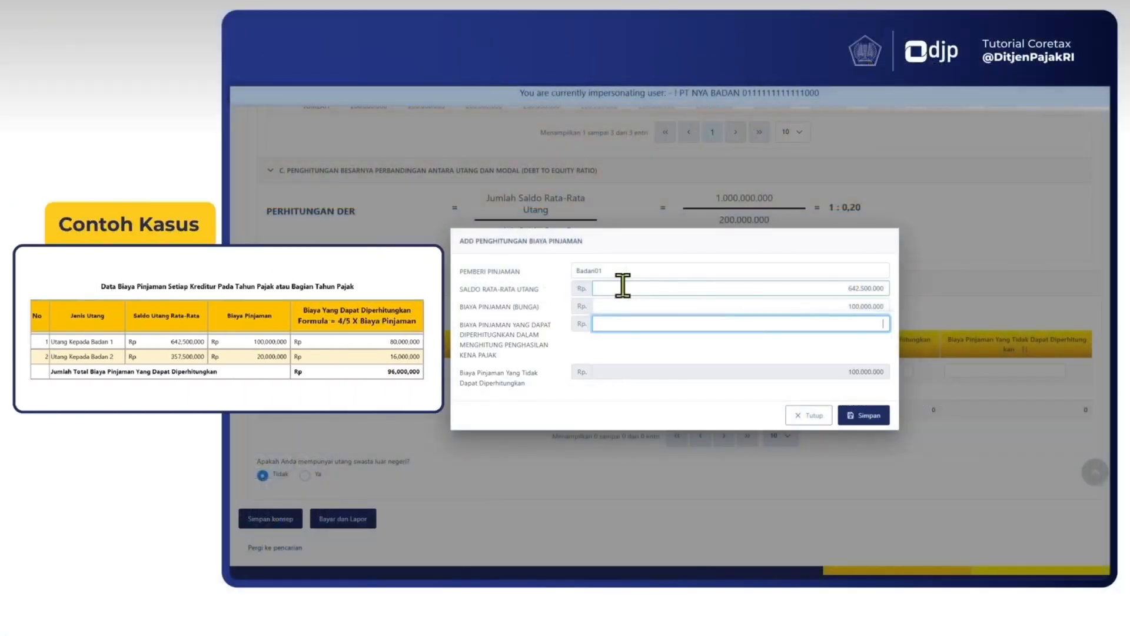
pyautogui.write('80000000')
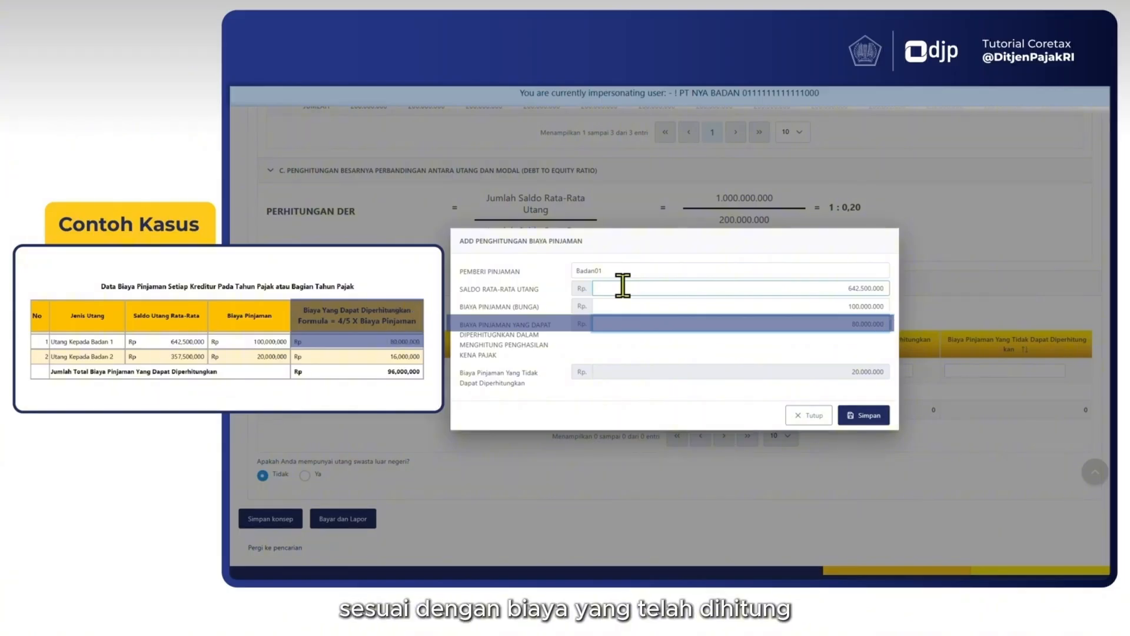
pyautogui.click(709, 323)
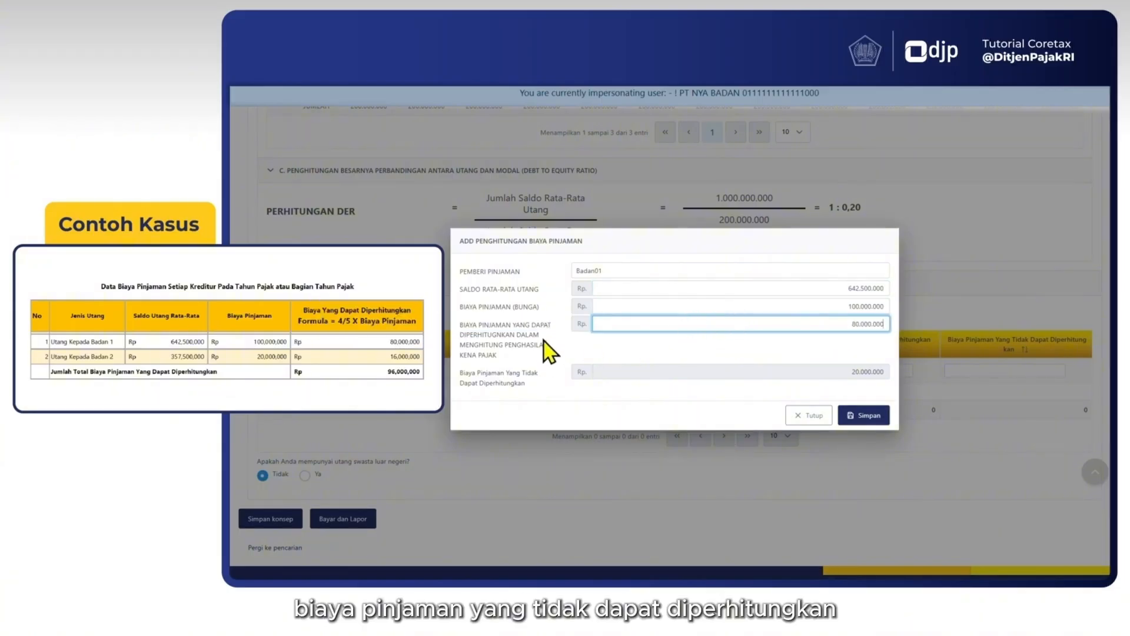
pyautogui.click(884, 341)
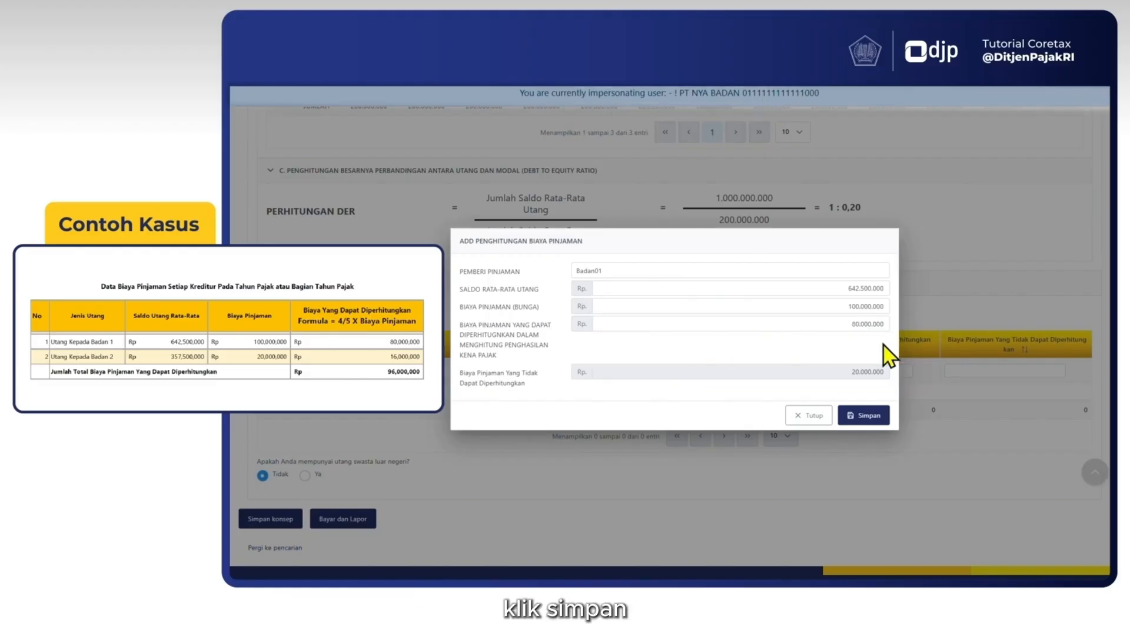
pyautogui.click(873, 413)
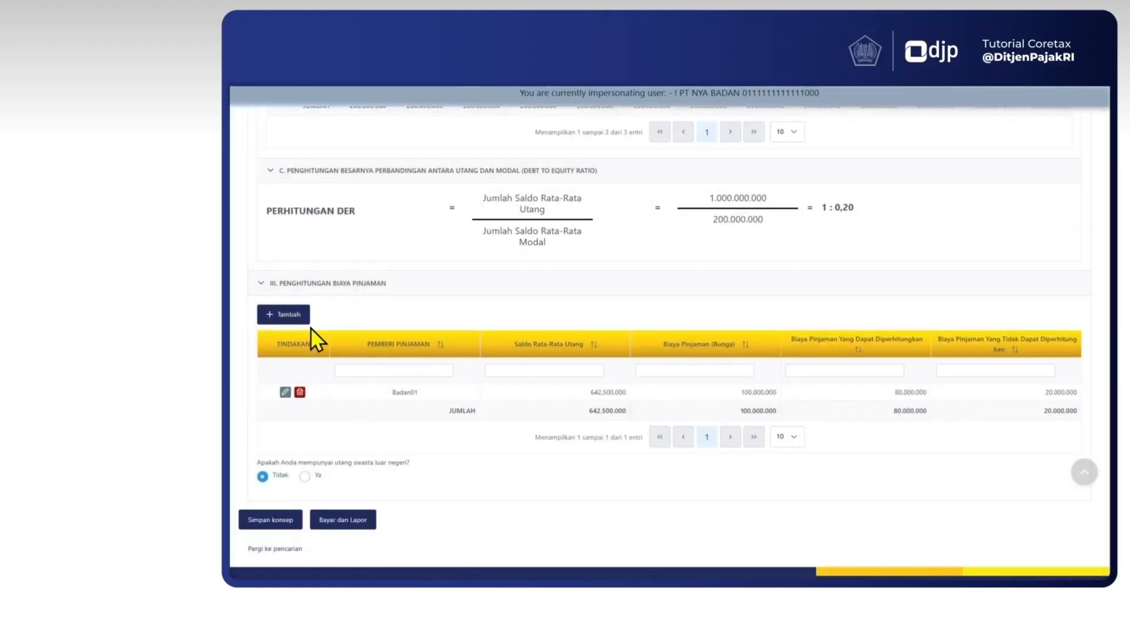
# - Add and save a borrowing cost entry for Badan02 with average debt 357.500.000, interest 20.000.000 and deductible cost 16.000.000
pyautogui.click(292, 313)
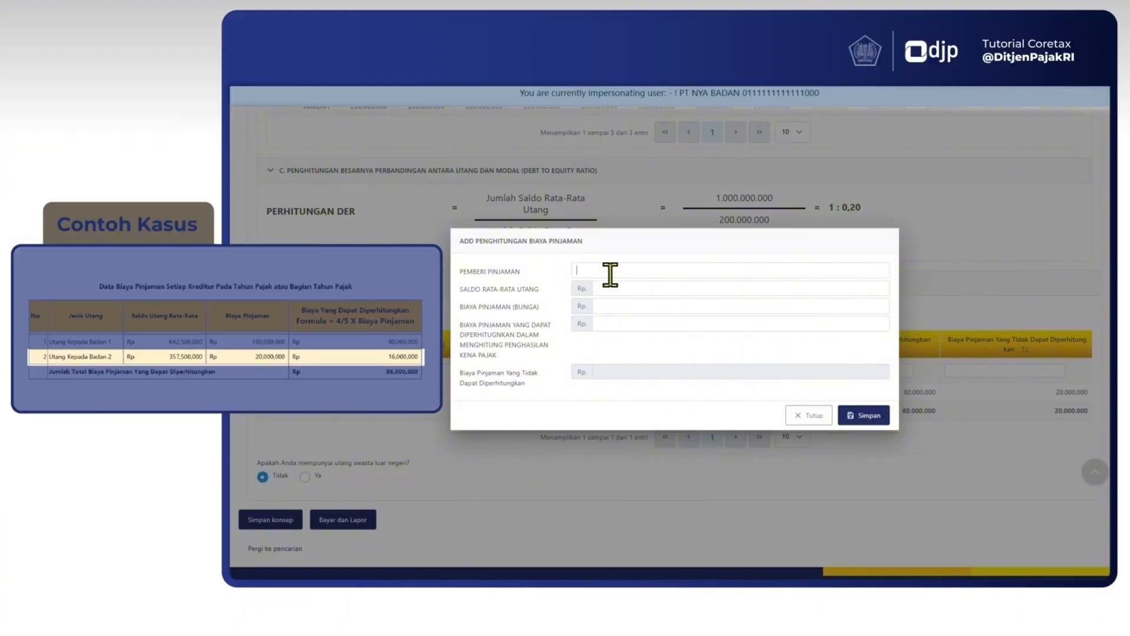
pyautogui.write('000')
pyautogui.press('Tab')
pyautogui.press('Tab')
pyautogui.click(862, 415)
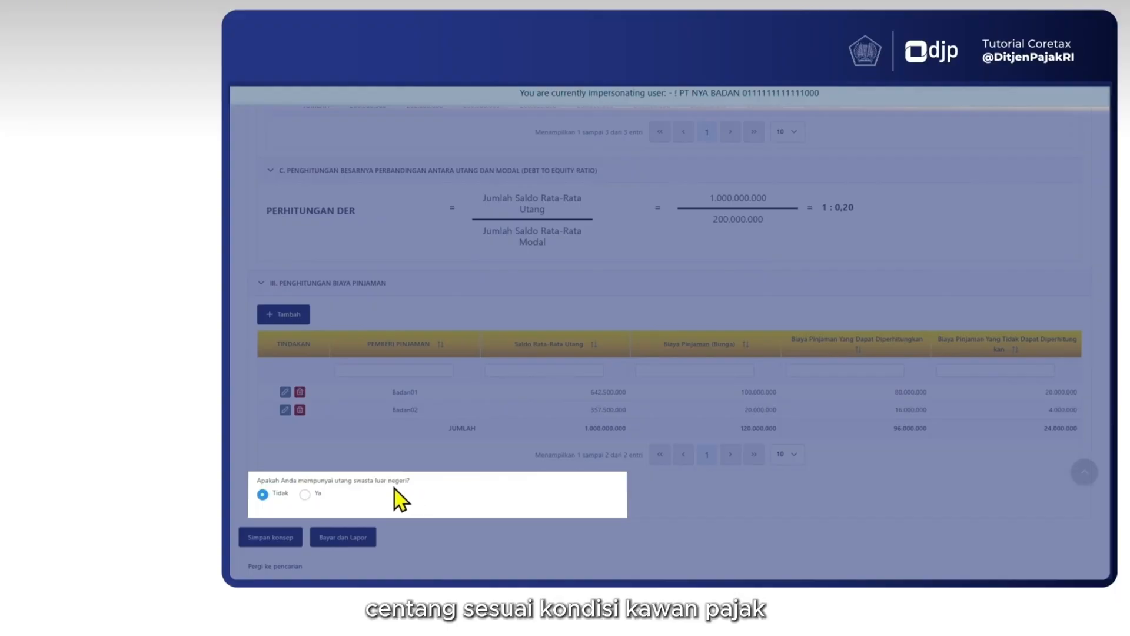
# - Try Ya for the foreign private debt question, set the answer back to Tidak, and save the return as a draft
pyautogui.click(305, 495)
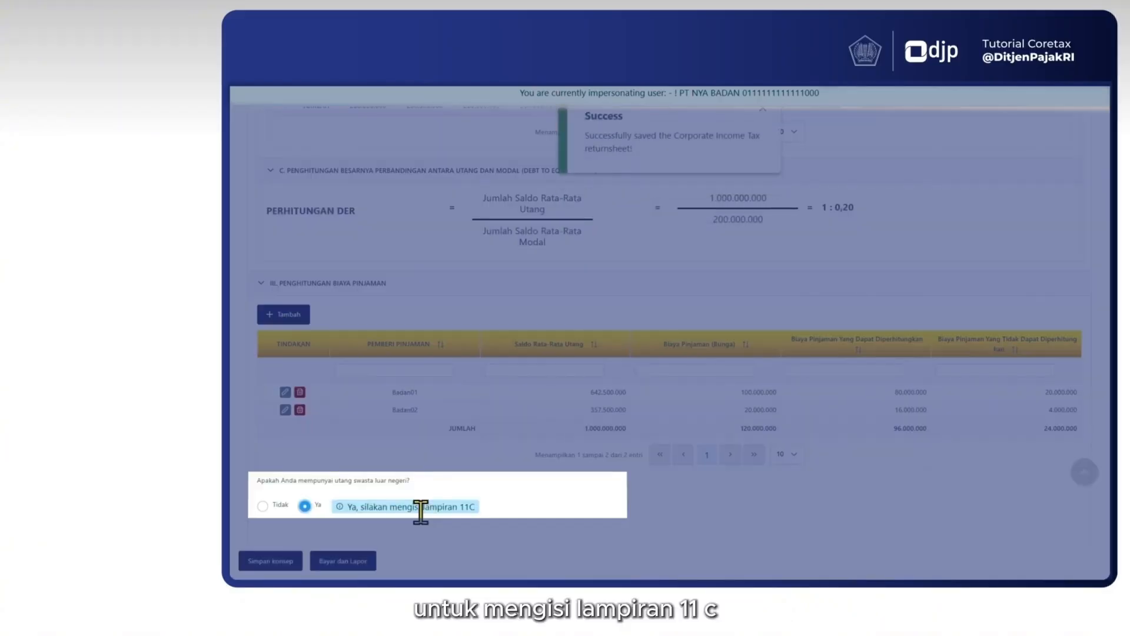
pyautogui.click(262, 505)
pyautogui.click(272, 533)
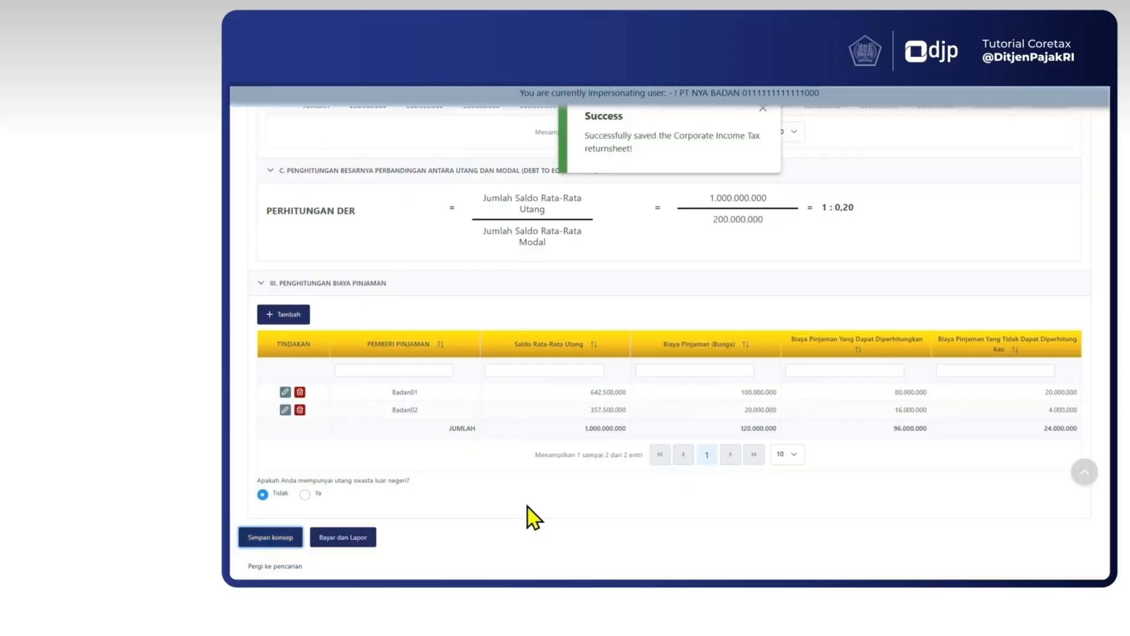